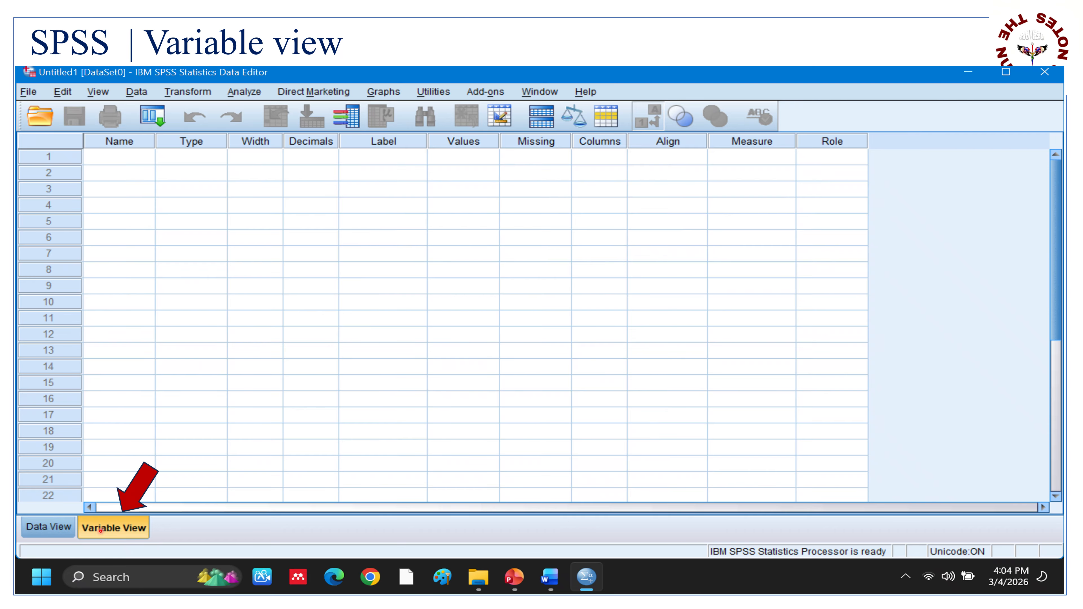
Switch the new empty dataset to Variable View to start defining the questionnaire variables
key("Right")
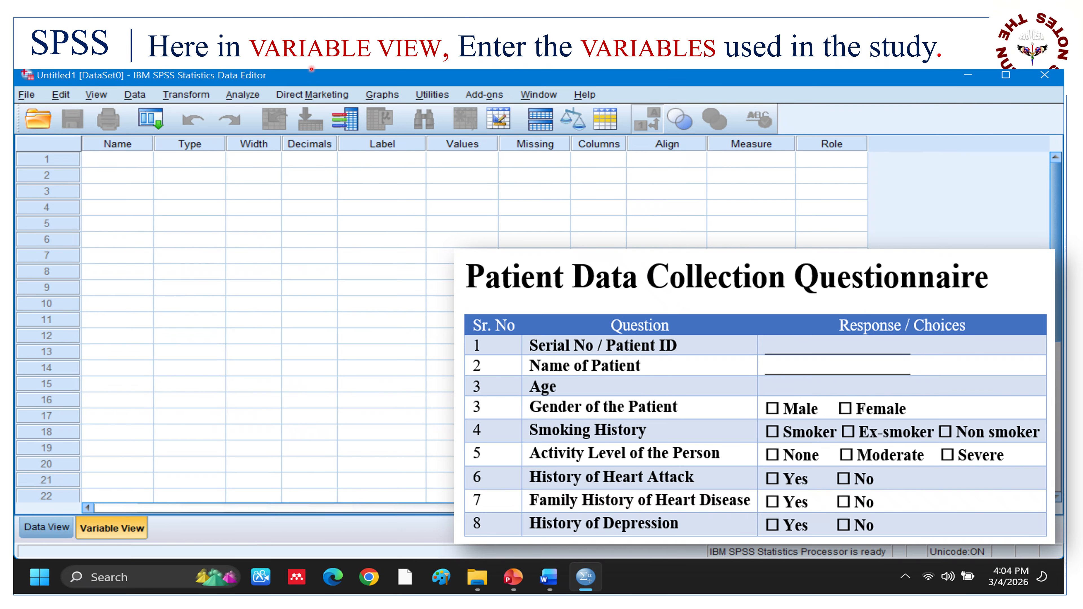
Define Serial in row 1 as Numeric with label 'Serial Number of patient' and Nominal measure
key("Right")
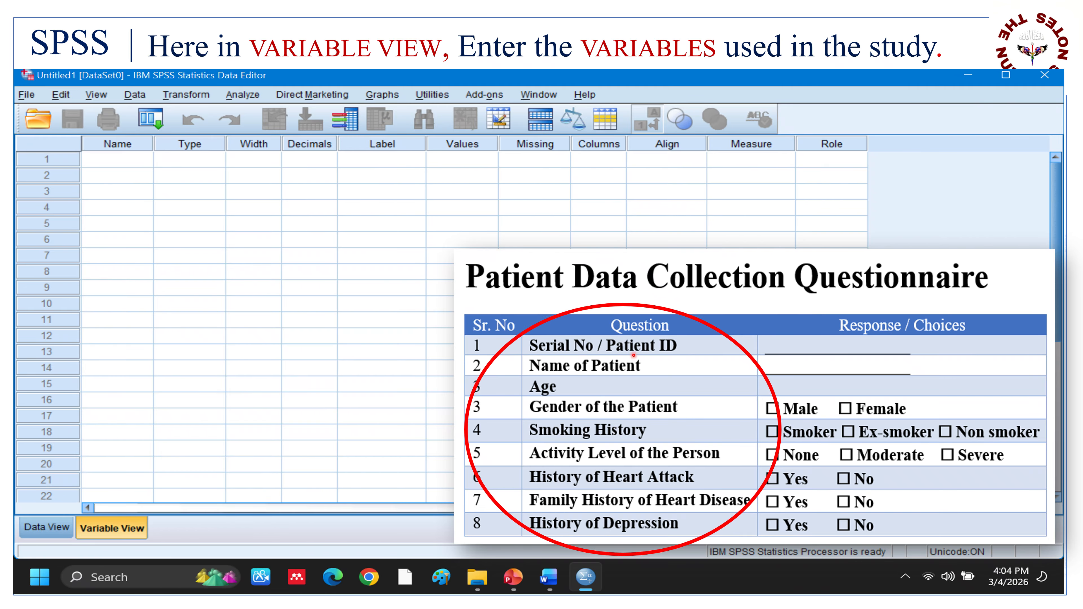
key("Right")
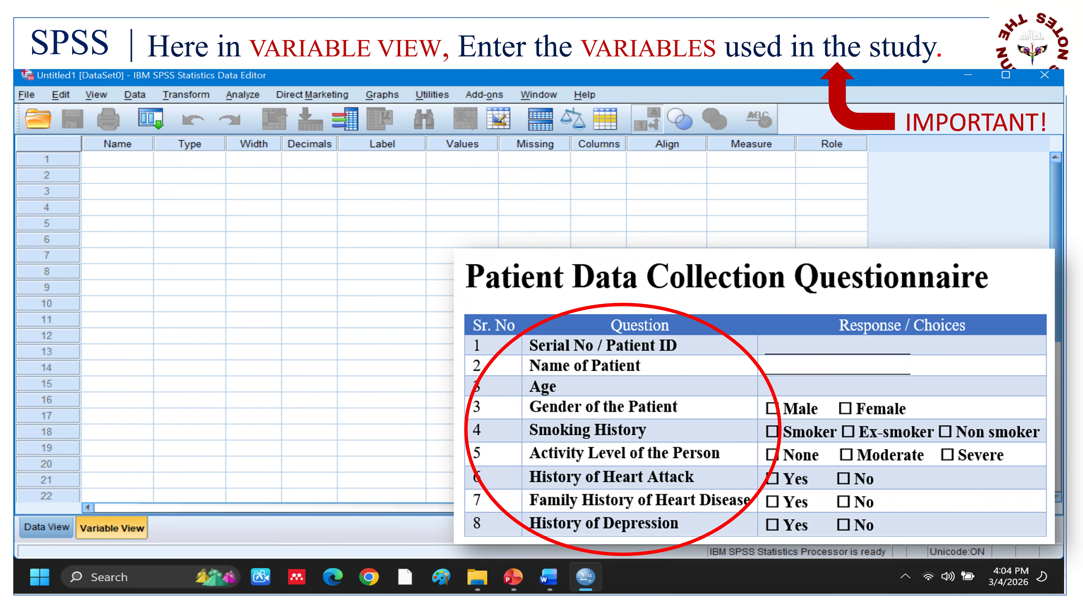
key("Right")
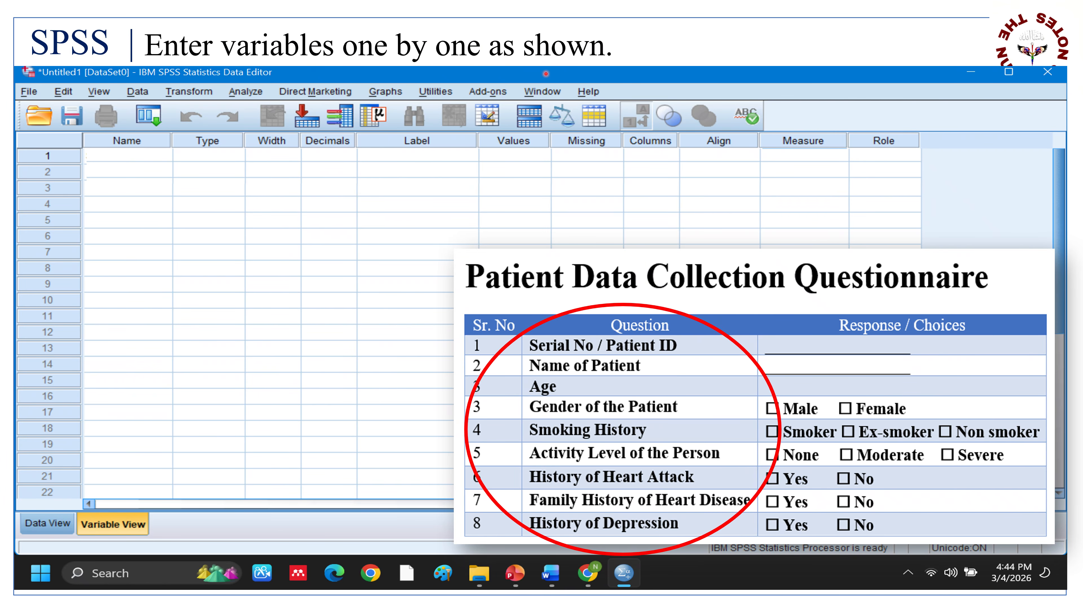
key("Right")
key("Right")
key("Right")
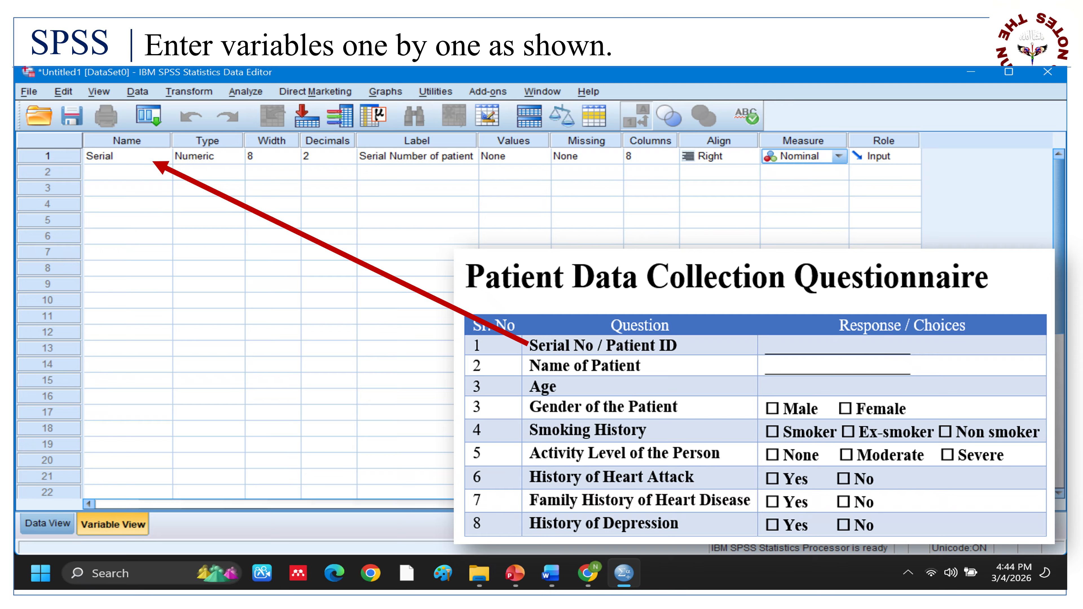
Add Name in row 2 as String, 0 decimals, labelled 'Name of patient', measure Nominal
key("Right")
key("Right")
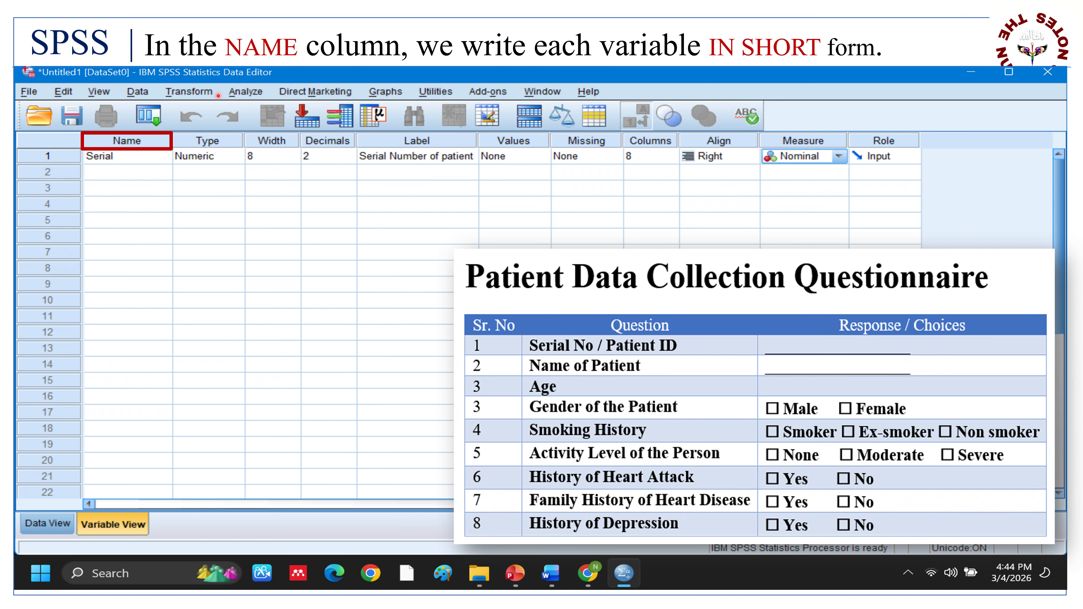
key("Right")
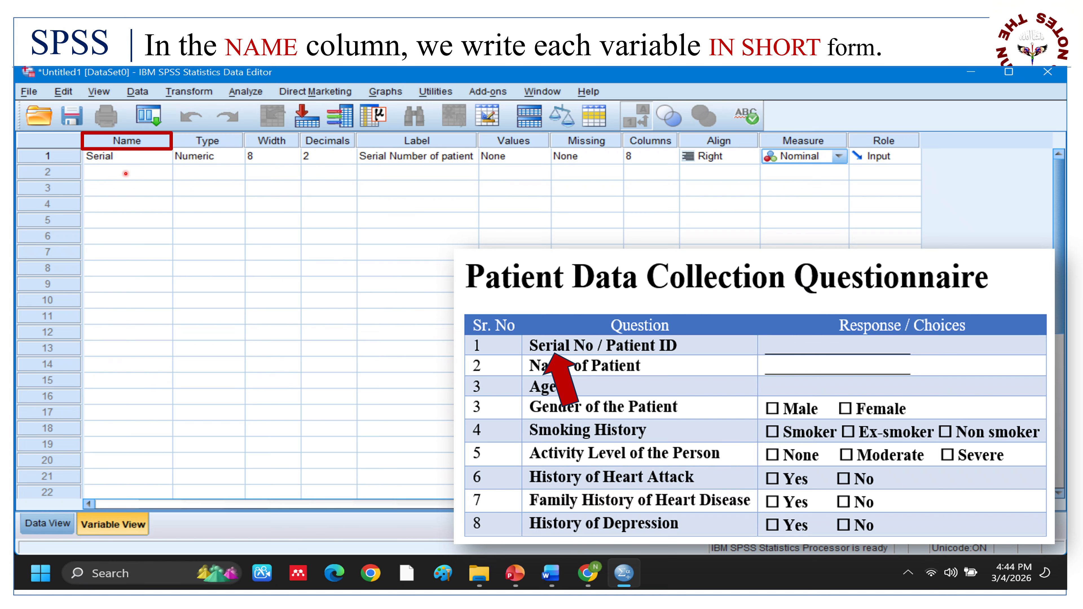
key("Right")
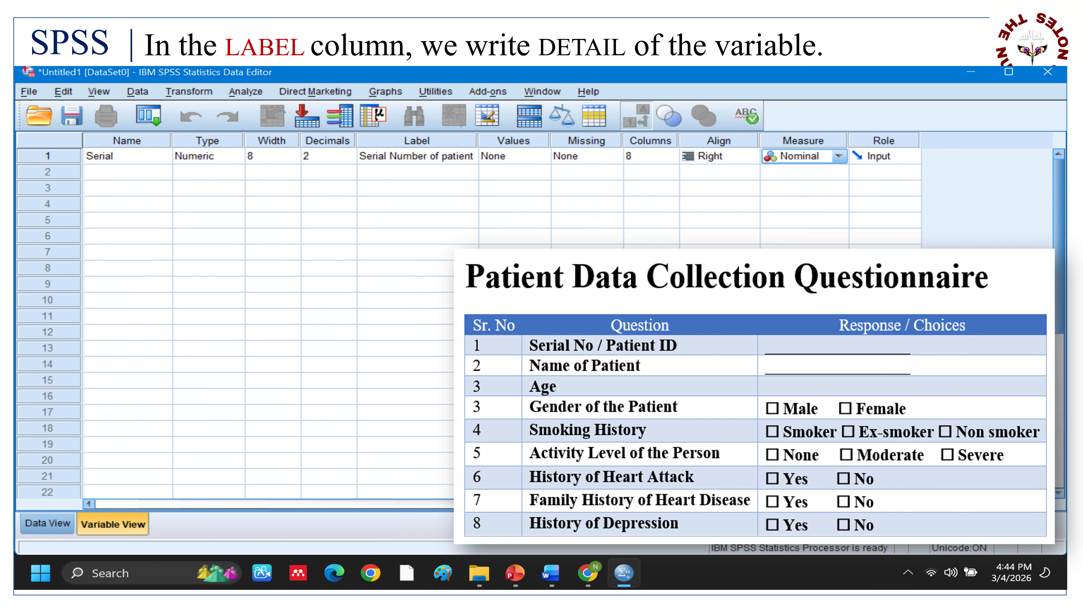
key("Right")
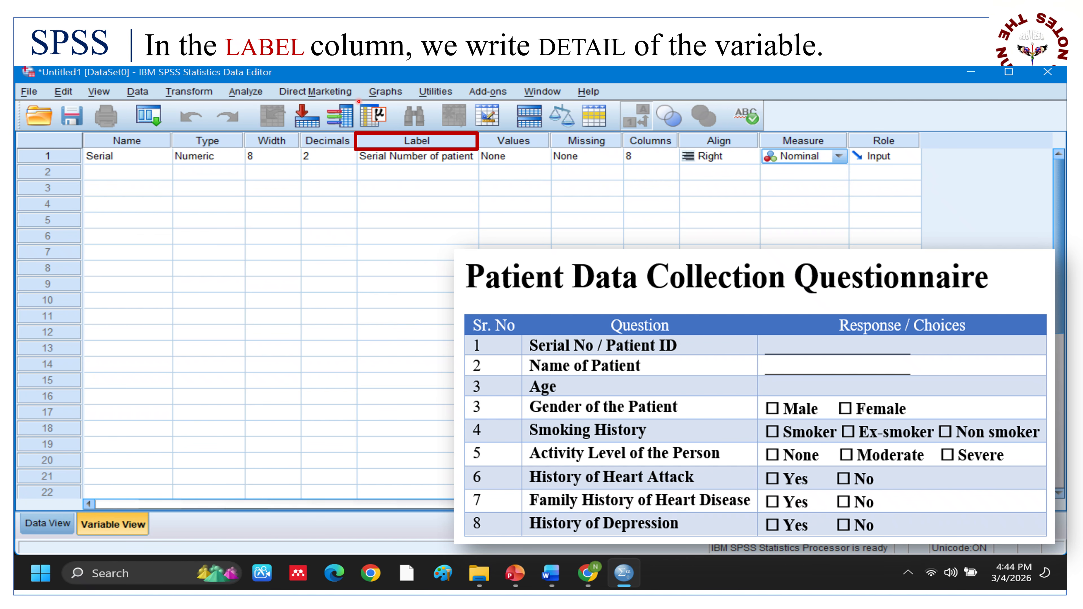
key("Right")
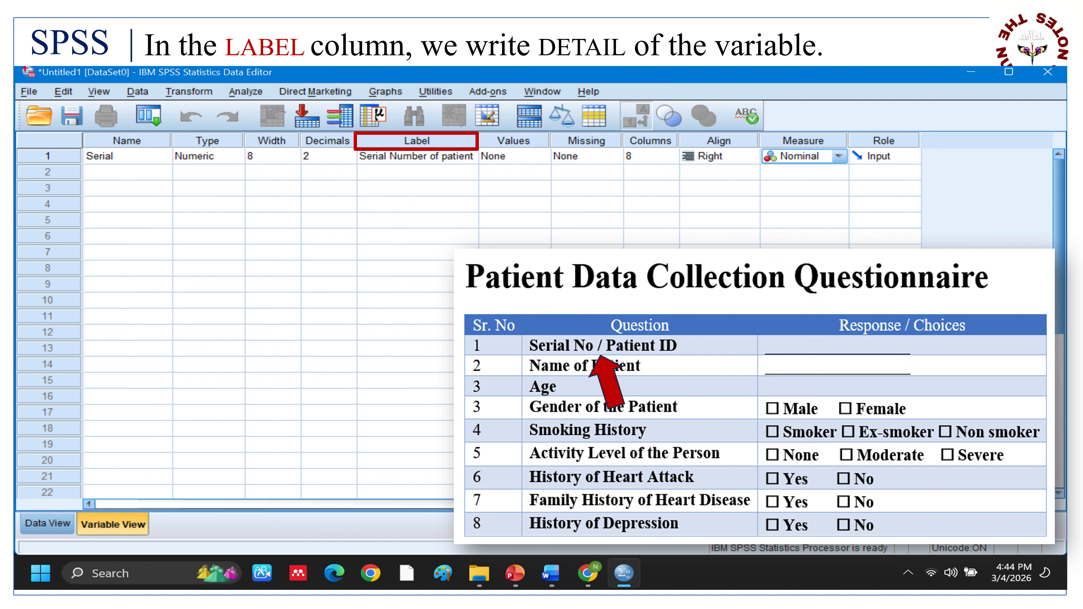
key("Right")
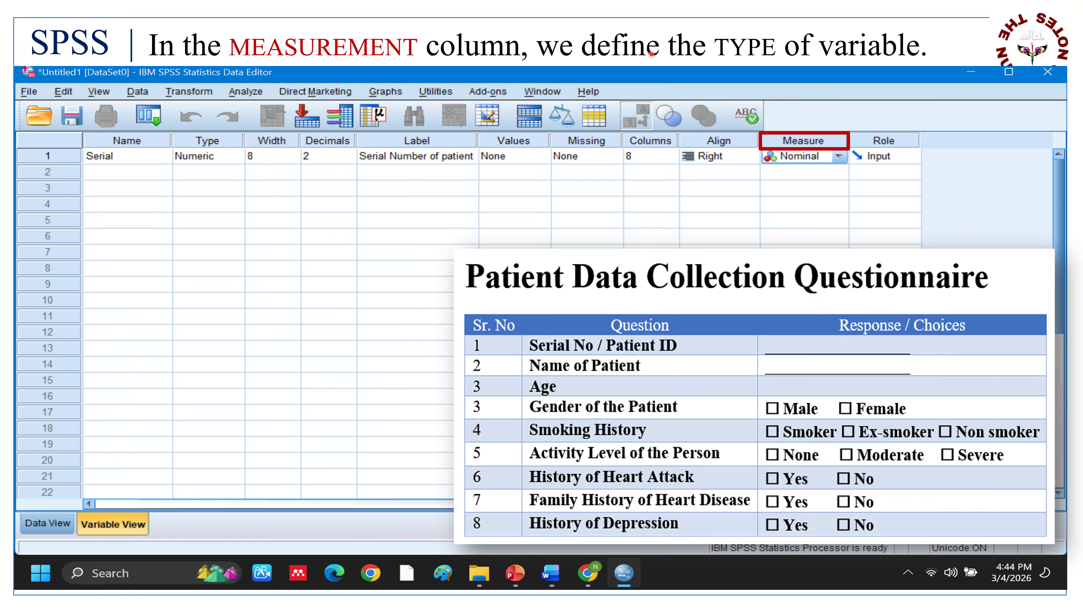
key("Right")
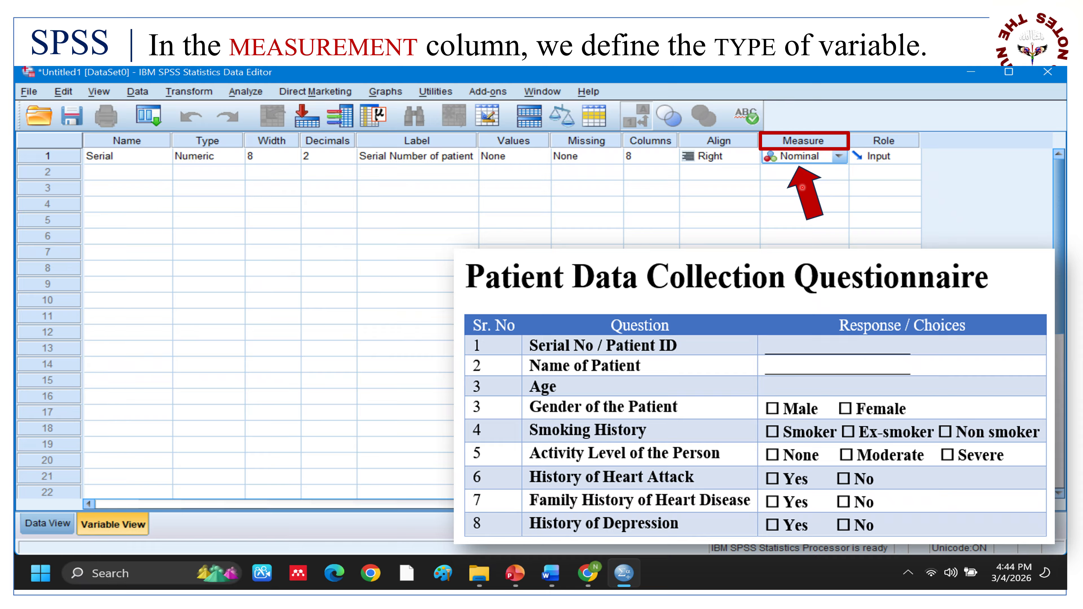
key("Right")
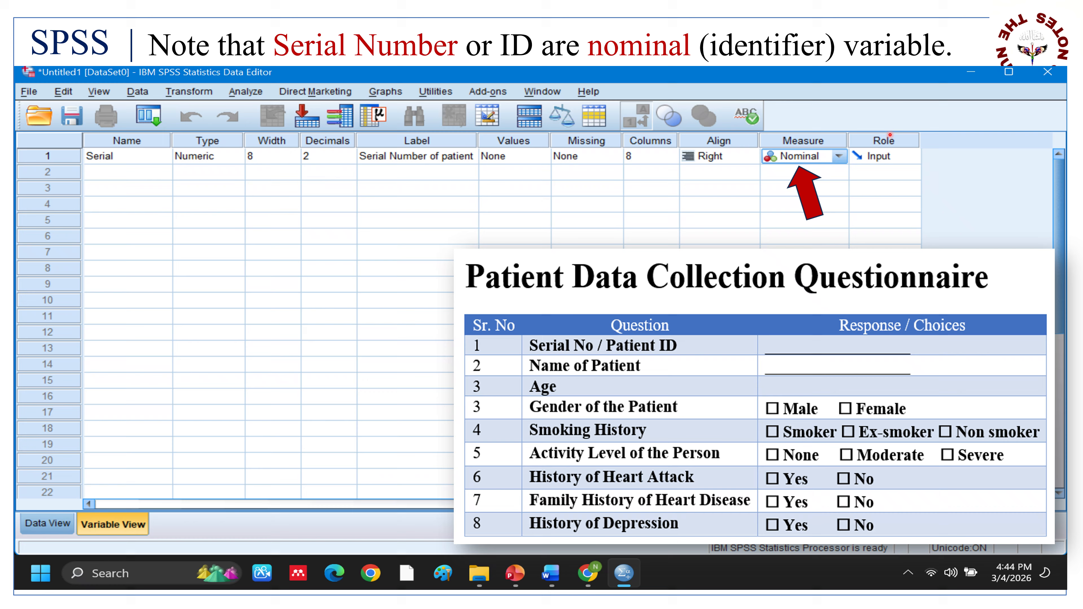
key("Right")
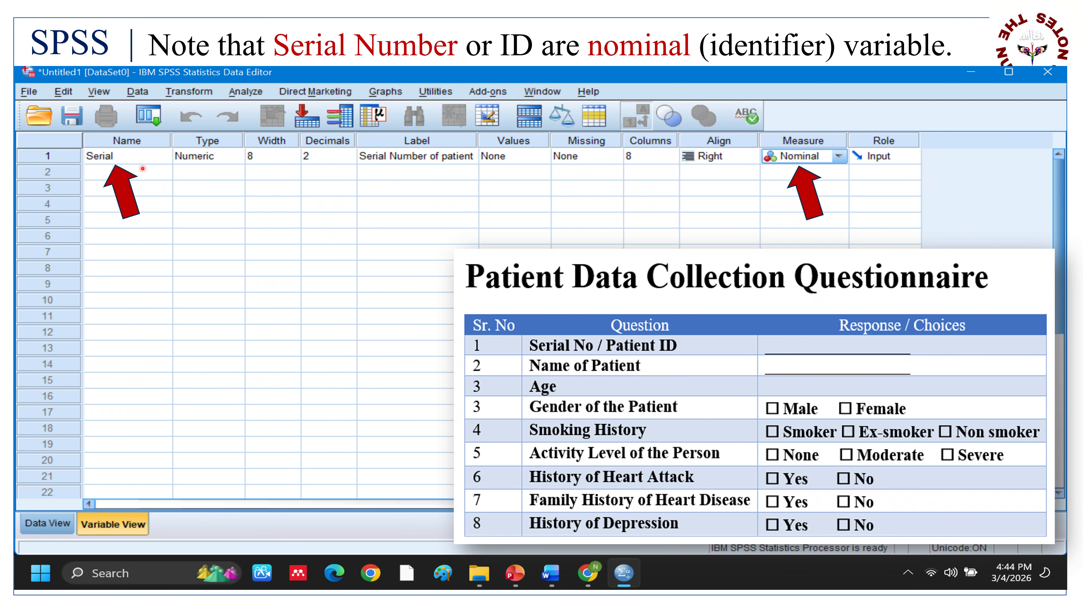
key("Right")
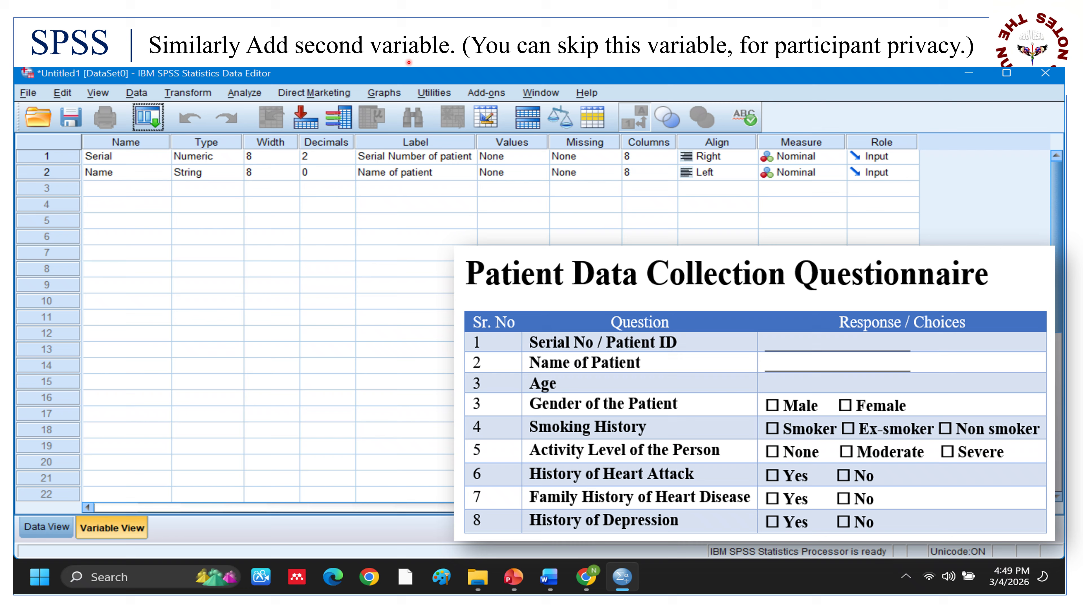
Add Age in row 3 as Numeric, labelled 'Age of patient', with Scale measure
key("Right")
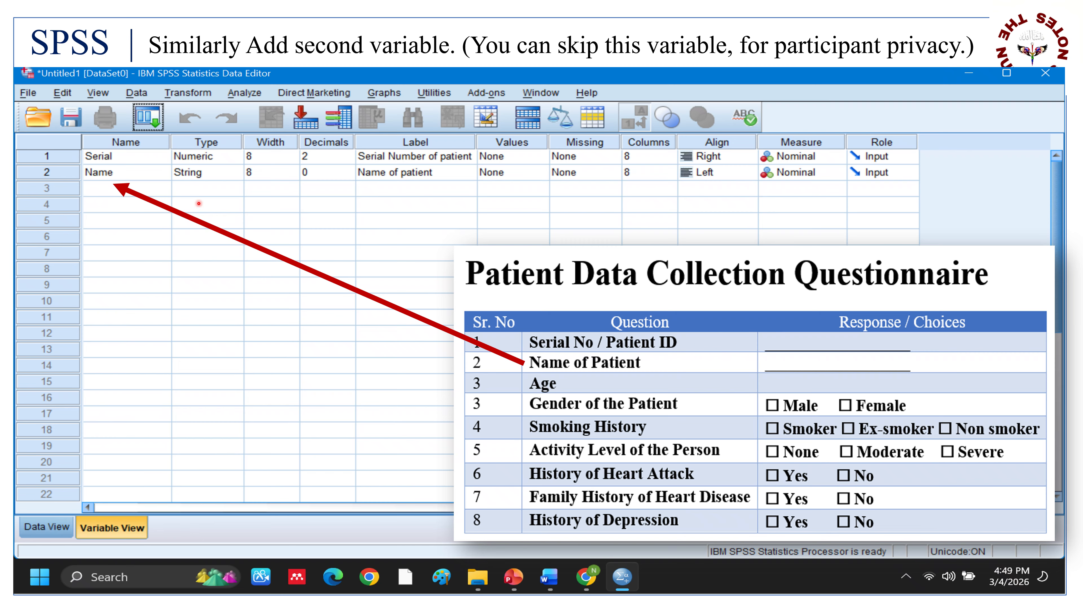
key("Right")
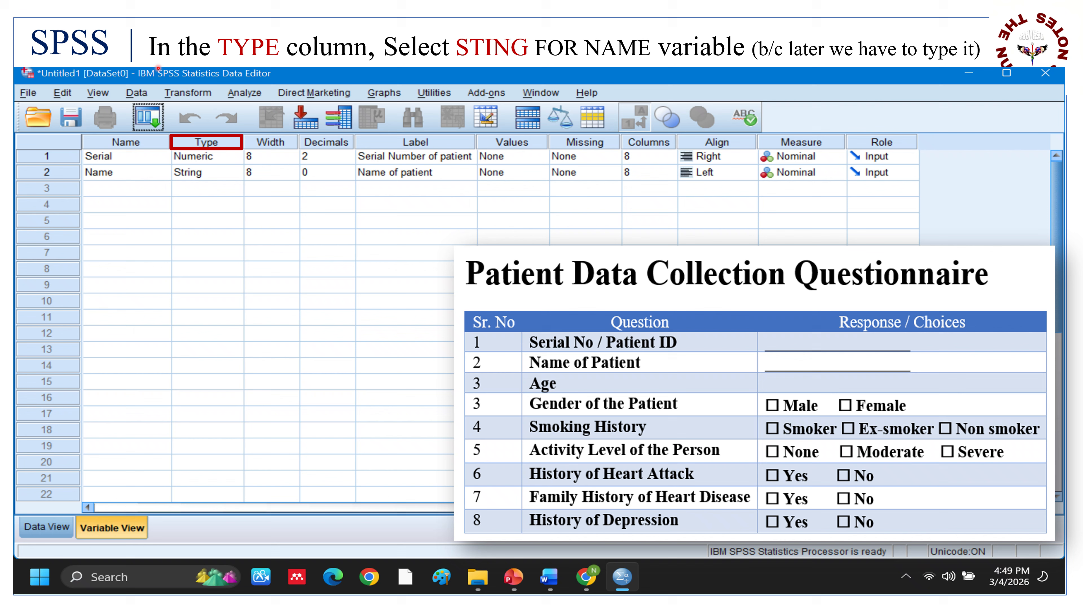
key("Right")
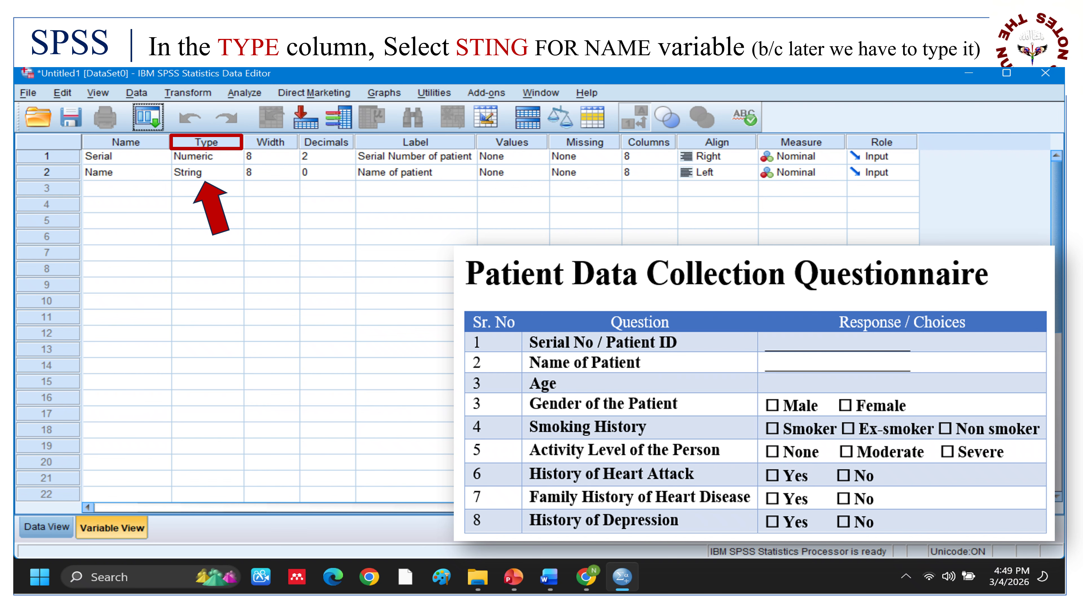
key("Right")
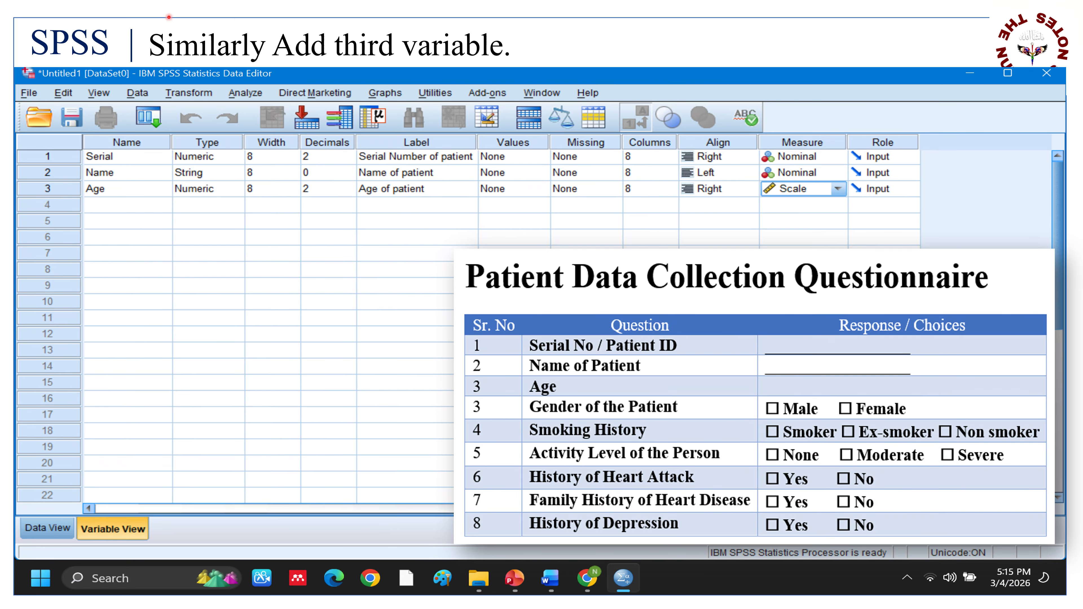
Add Gender in row 4 as Numeric, labelled 'Gender of patient', with Nominal measure
key("Right")
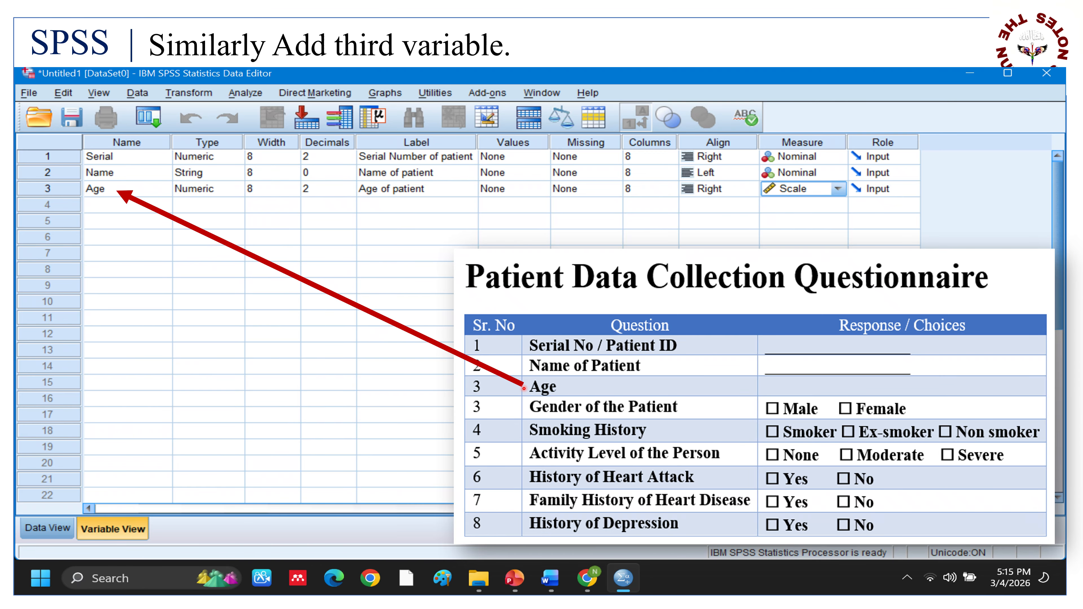
key("Right")
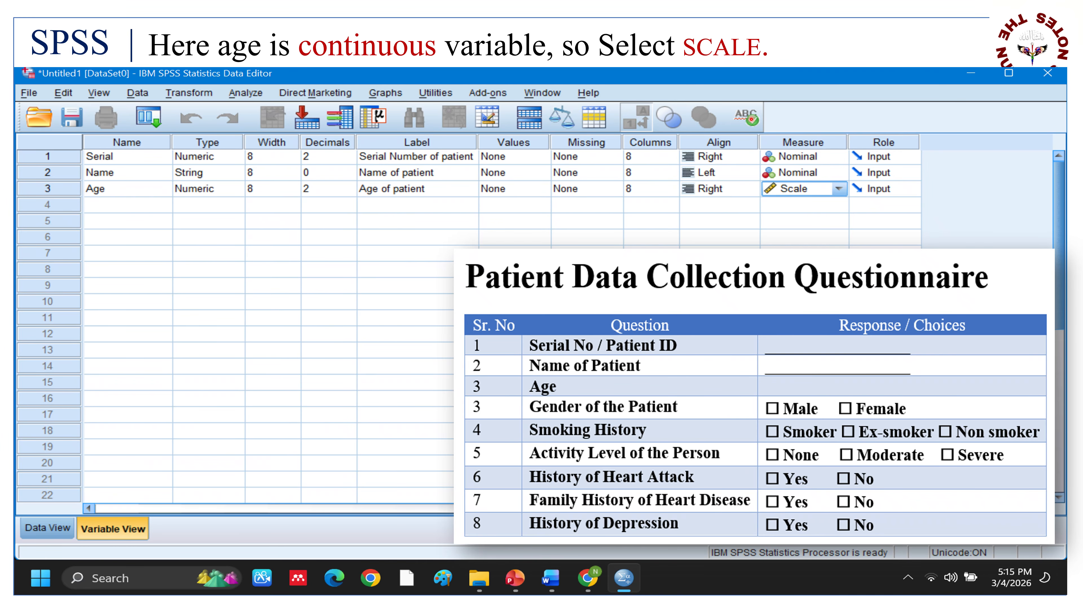
key("Right")
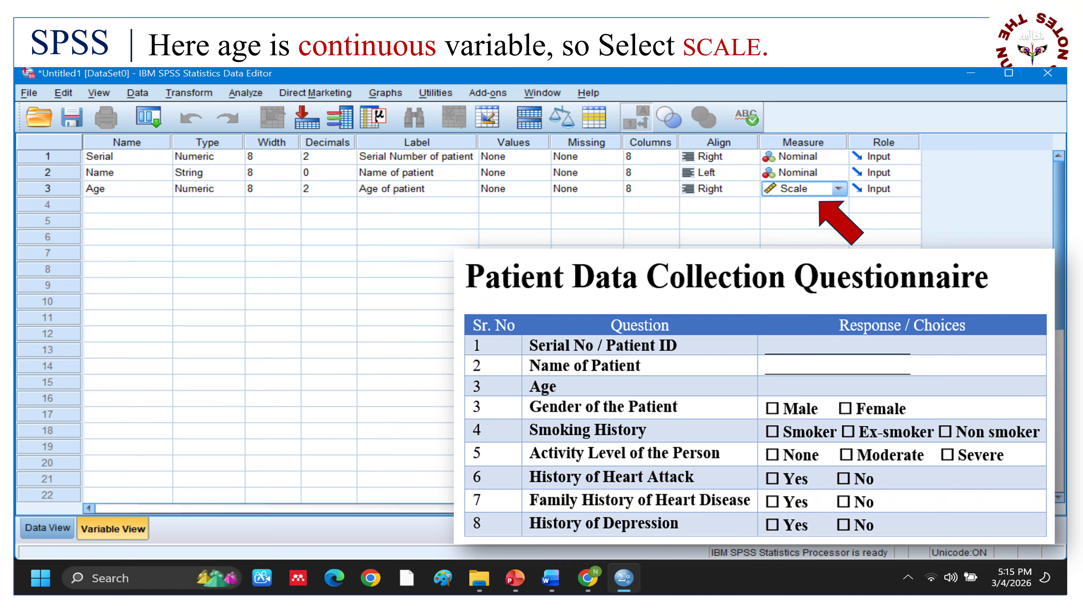
key("Right")
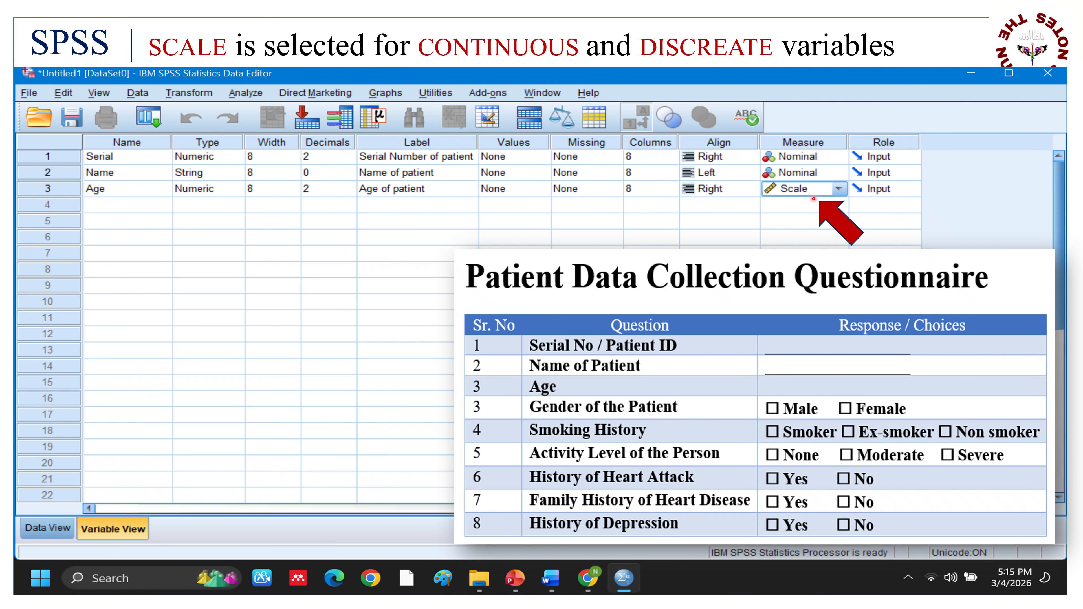
key("Right")
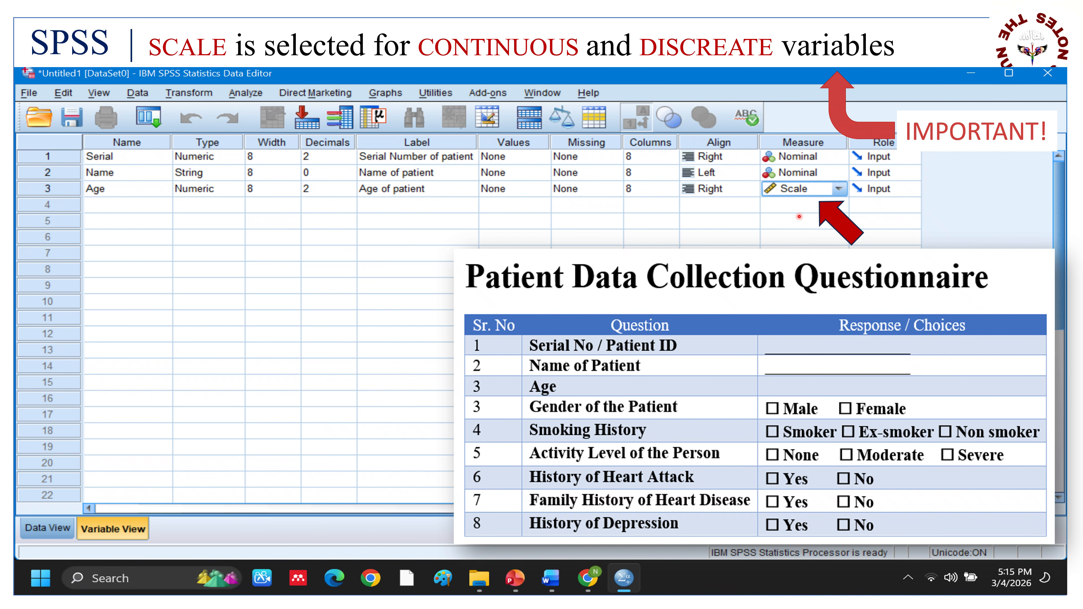
key("Right")
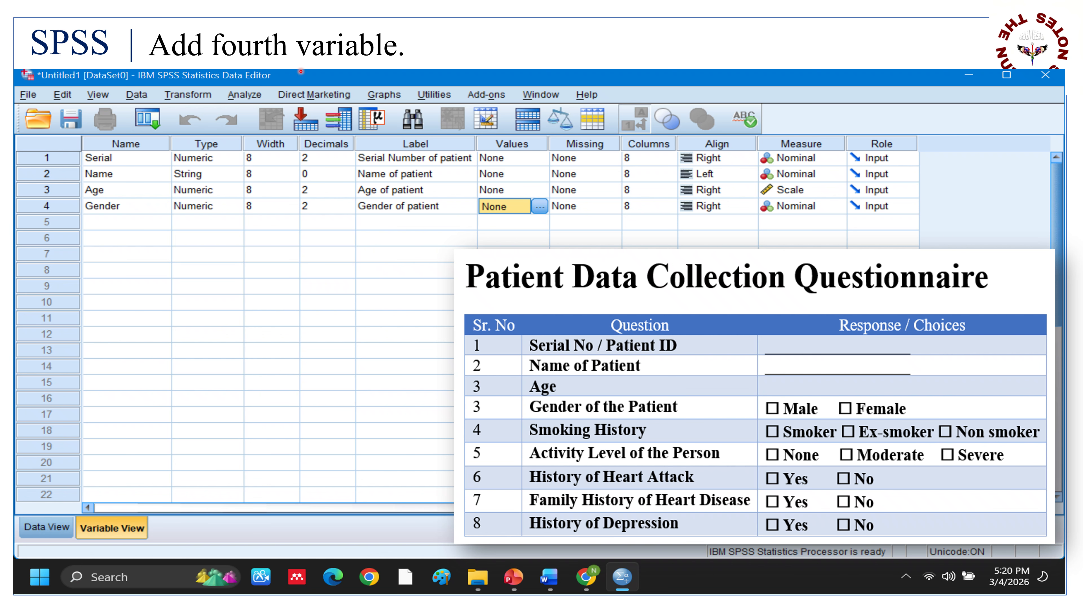
Open Gender's Value Labels dialog and enter value 1 with label 'male'
key("Right")
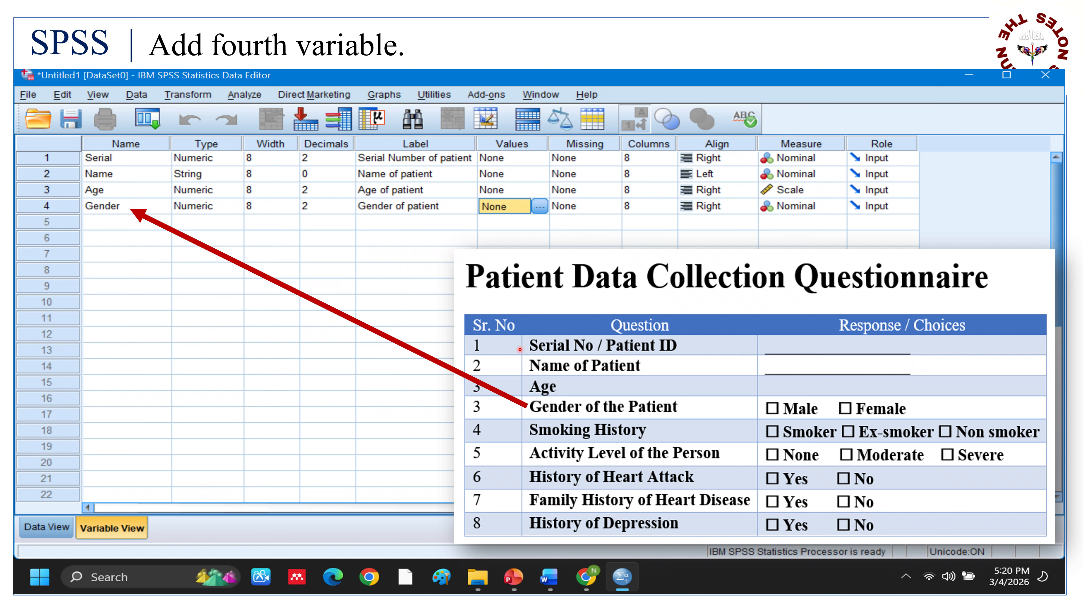
key("Right")
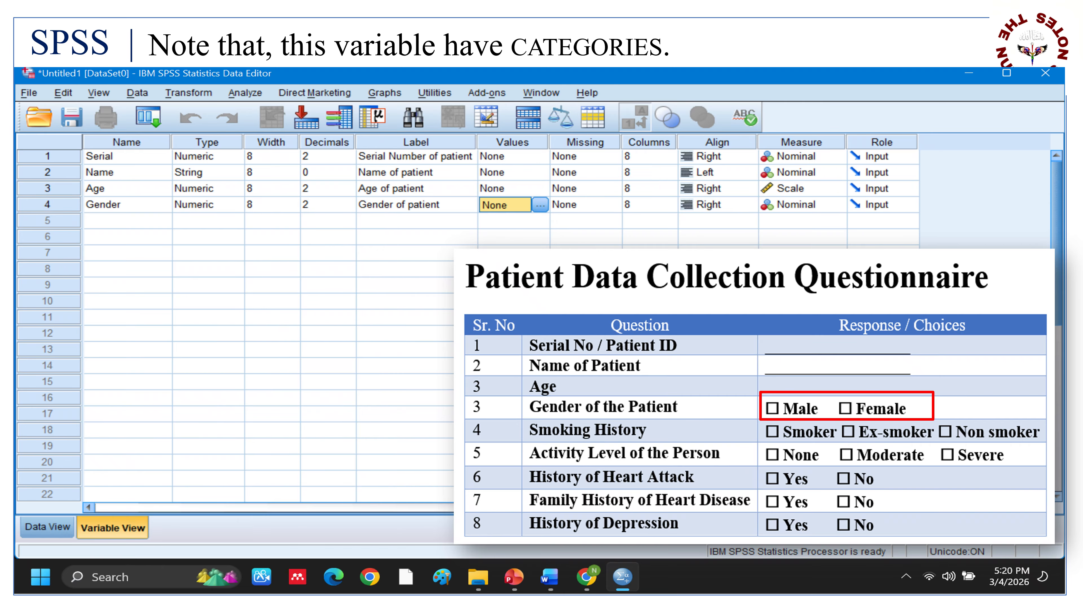
key("Right")
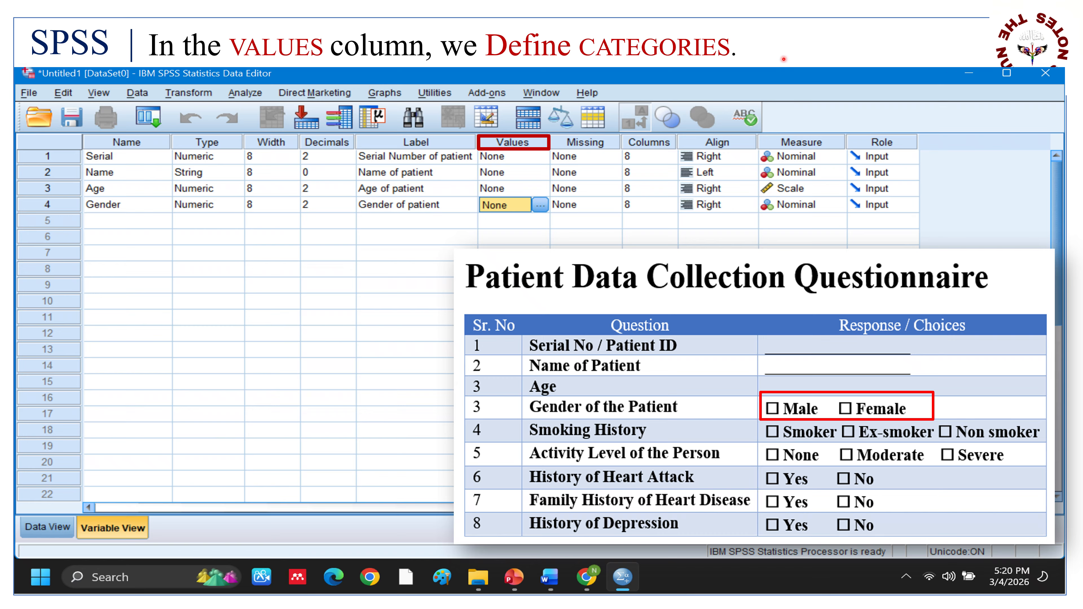
key("Right")
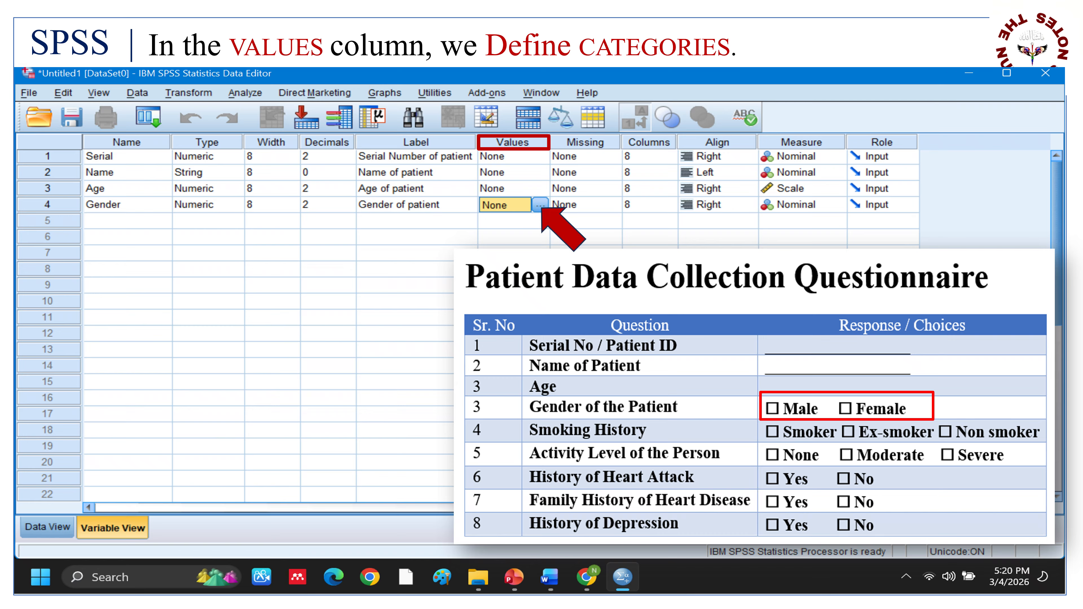
key("Right")
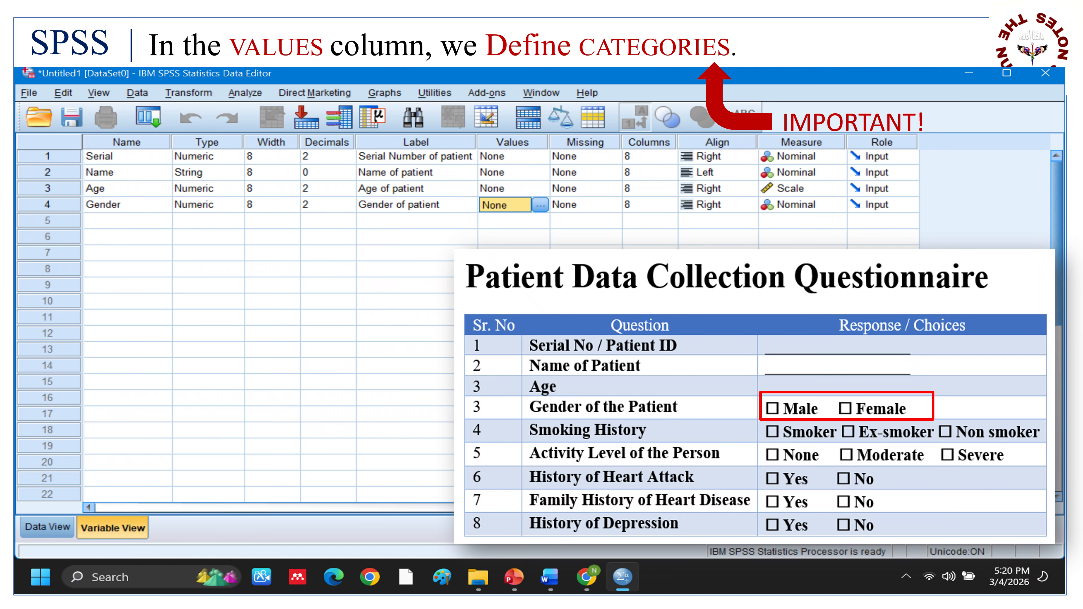
key("Right")
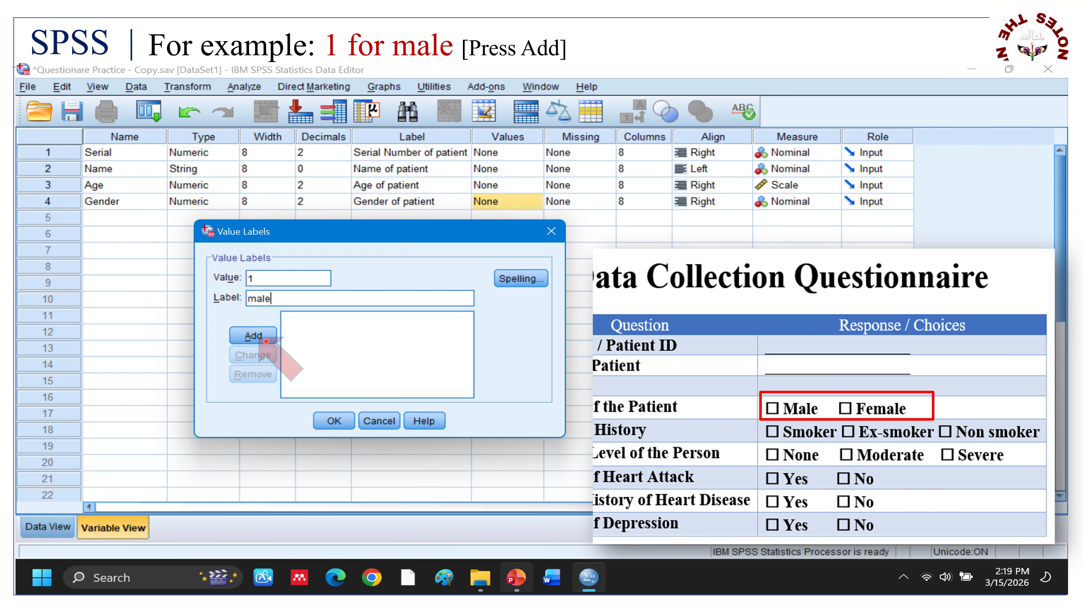
Give Gender labels 1 = male and 2 = Female, then define Smoking with value labels in row 5
key("Right")
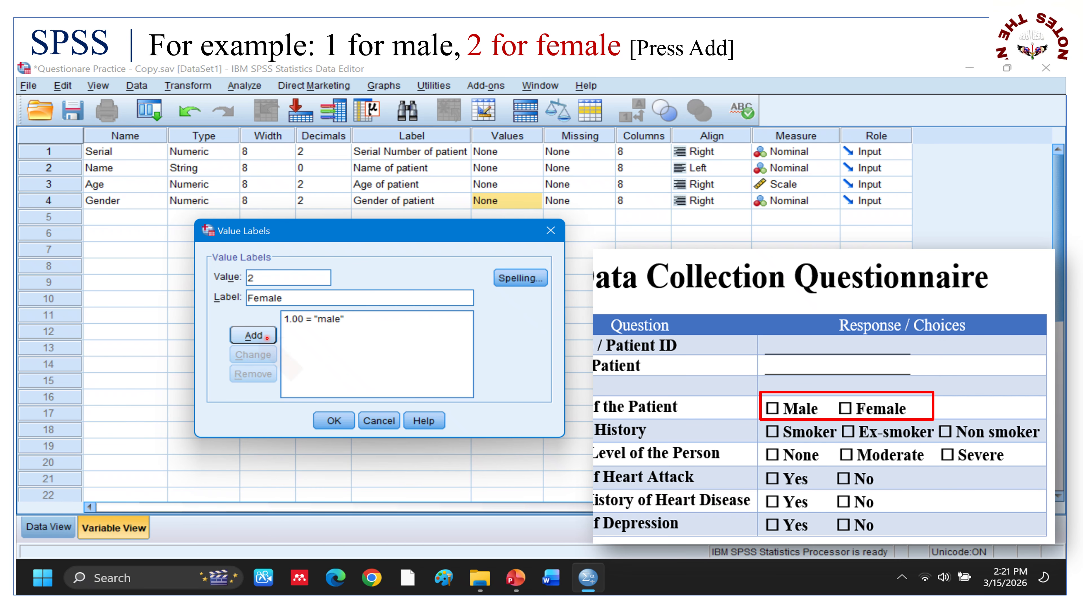
key("Right")
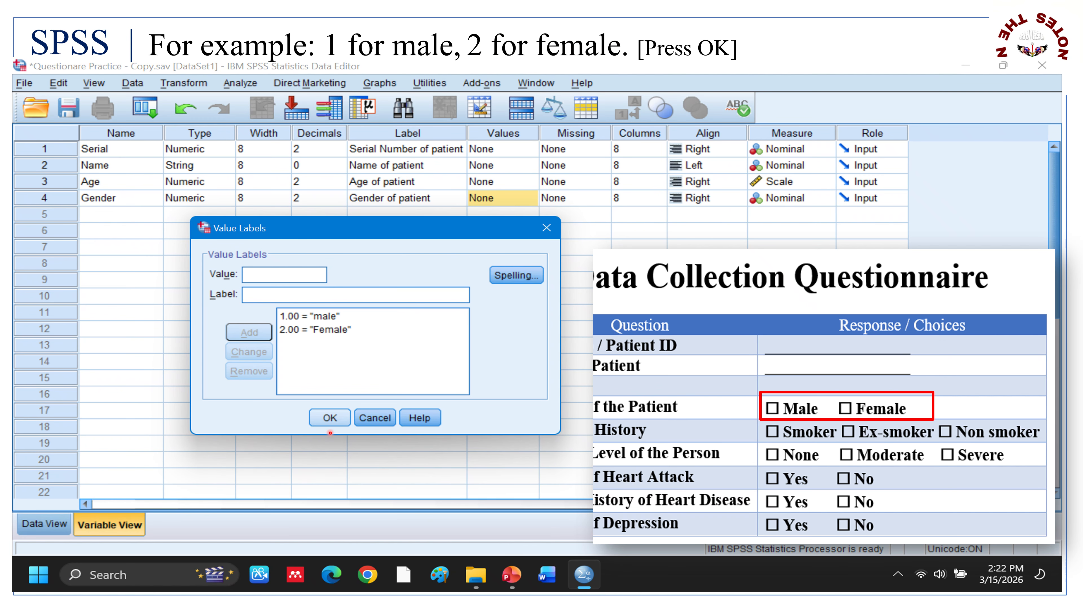
key("Right")
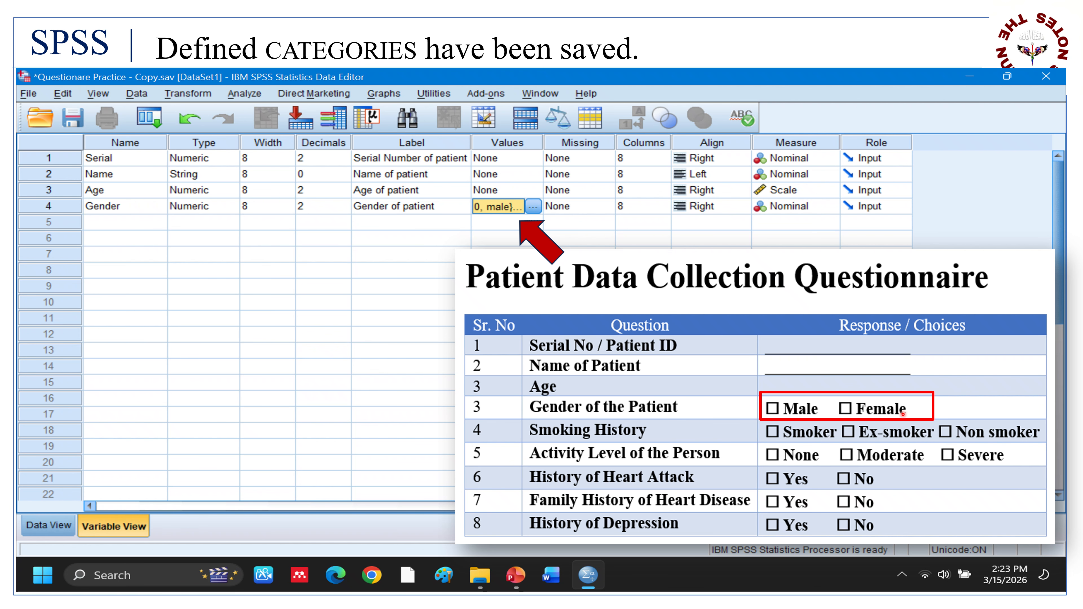
key("Right")
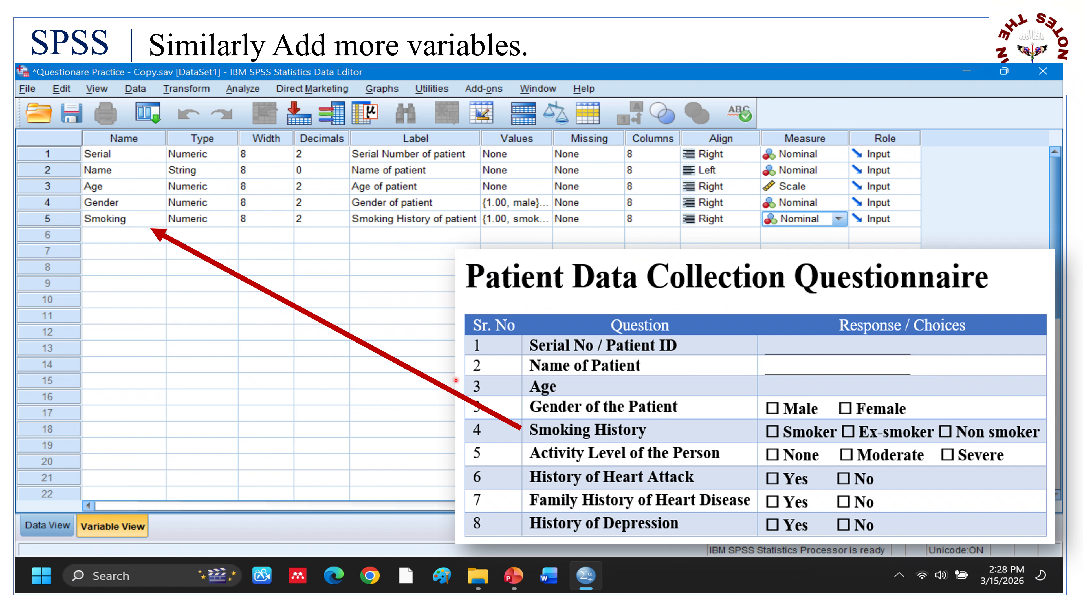
Define Ordinal Activity_level plus History_Attack, Heart_disease and History_Dipressio with value labels in rows 6–9
key("Right")
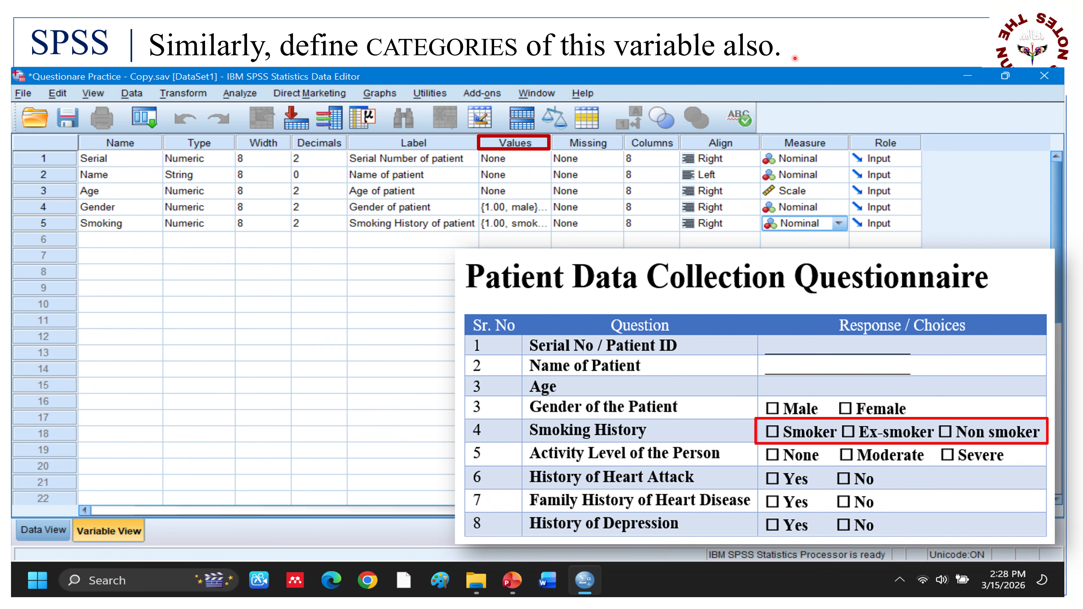
key("Right")
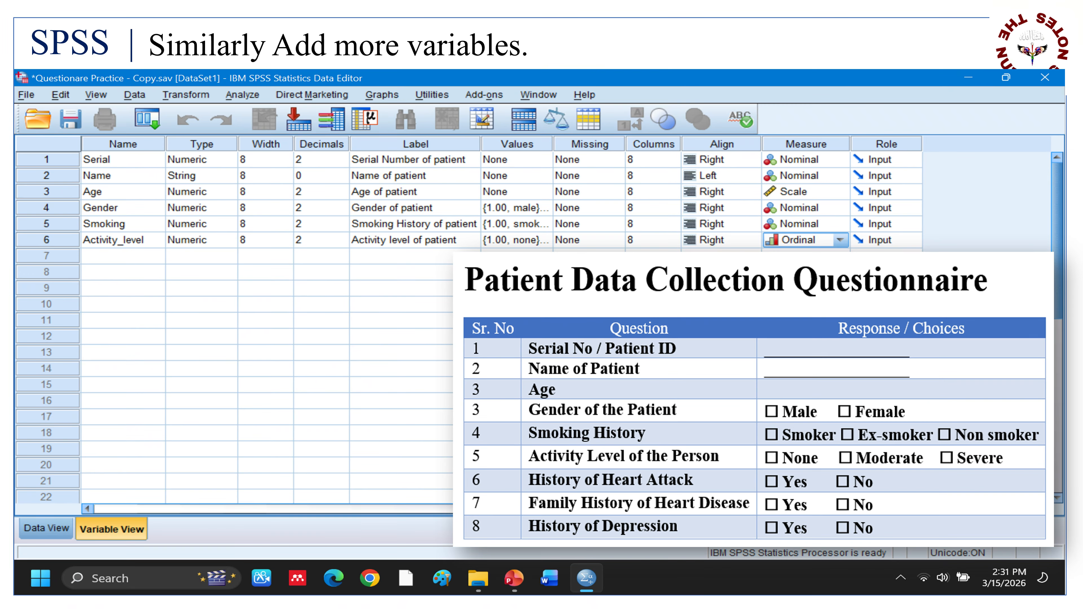
key("Right")
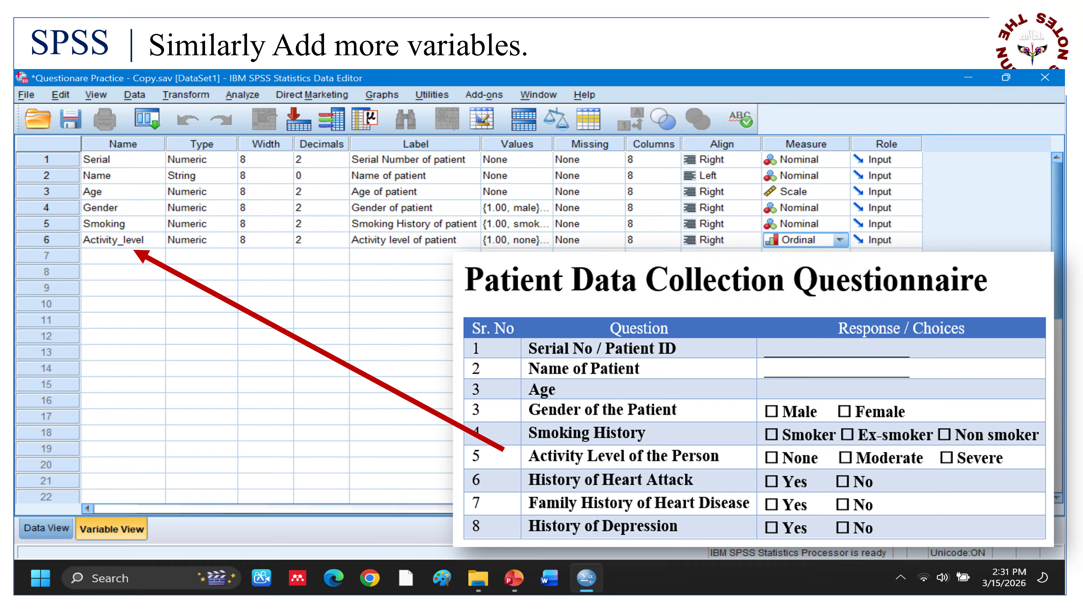
key("Right")
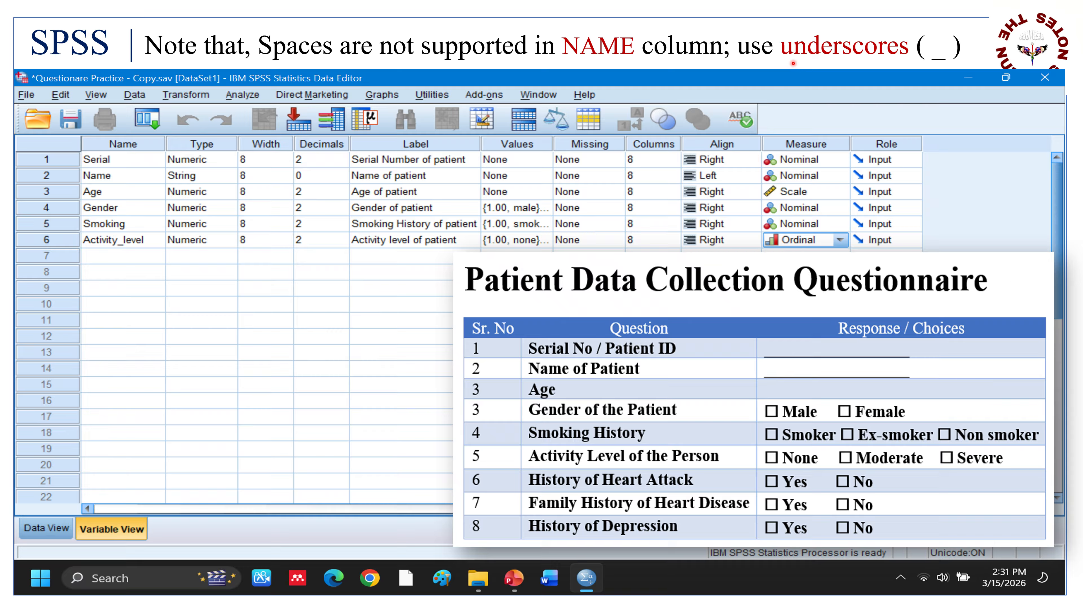
key("Right")
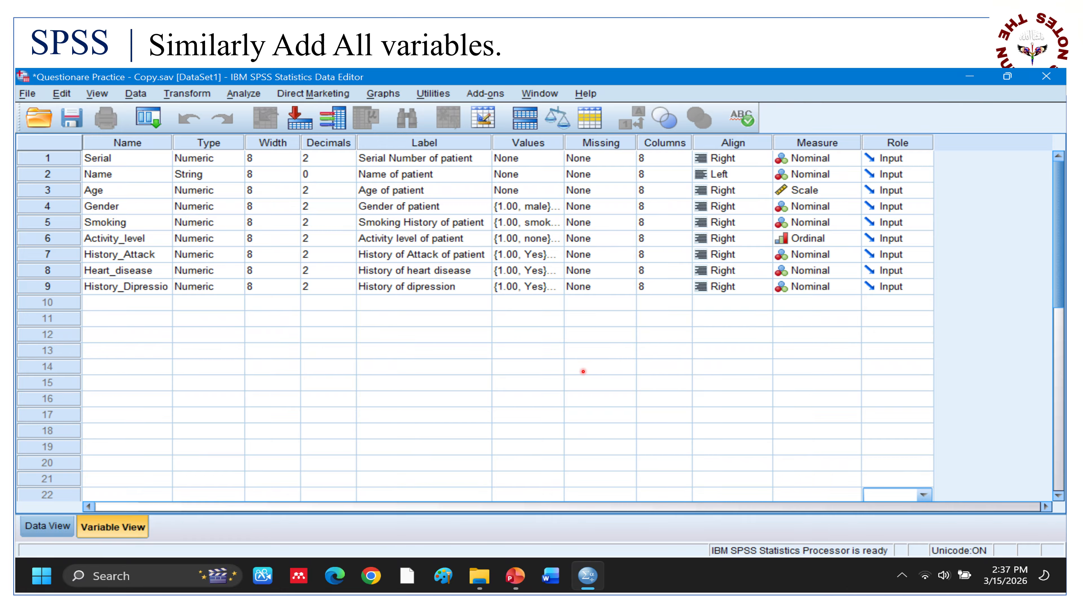
In Data View, enter the first patient: Serial 1, patient name, Age 43, Gender 1
key("Right")
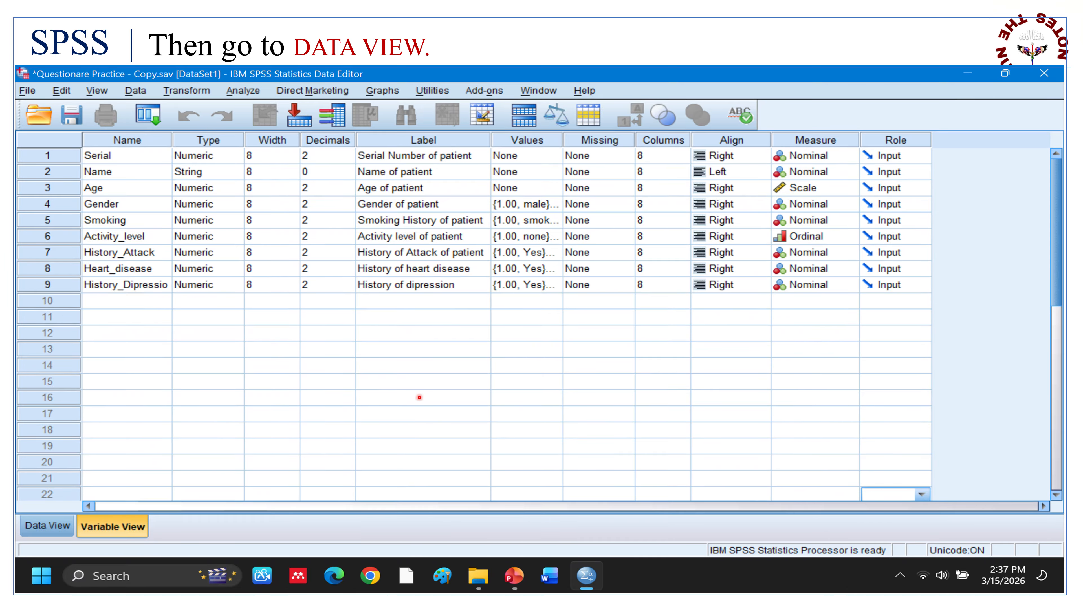
key("Right")
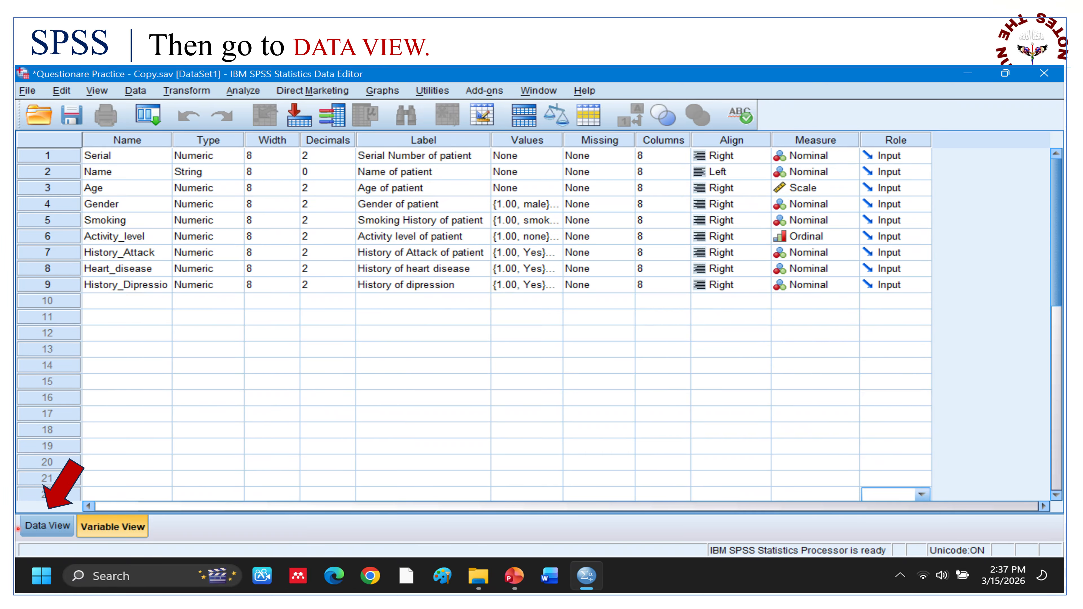
key("Right")
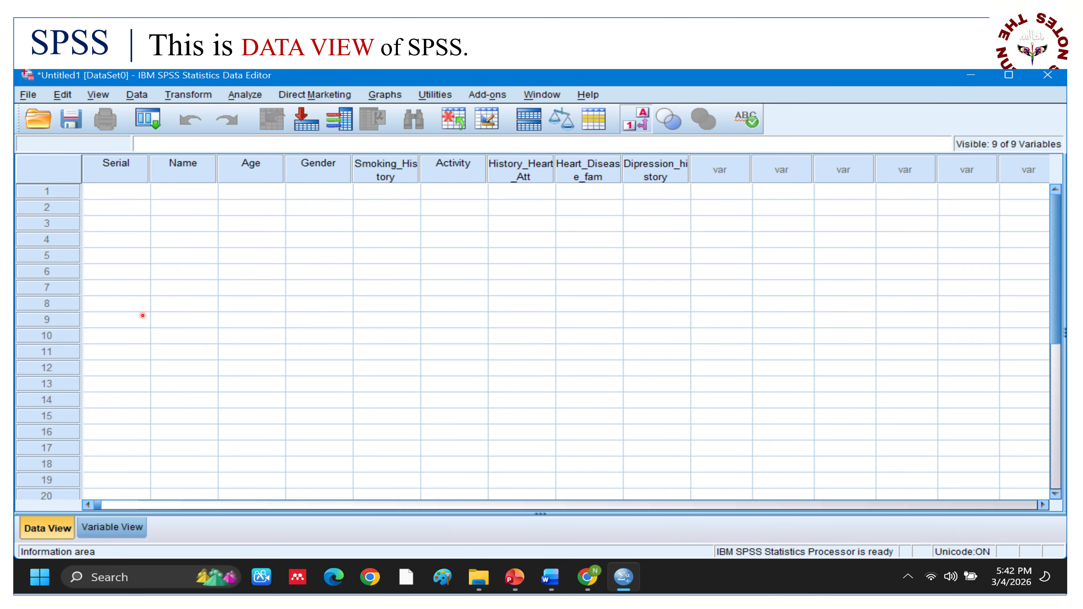
key("Right")
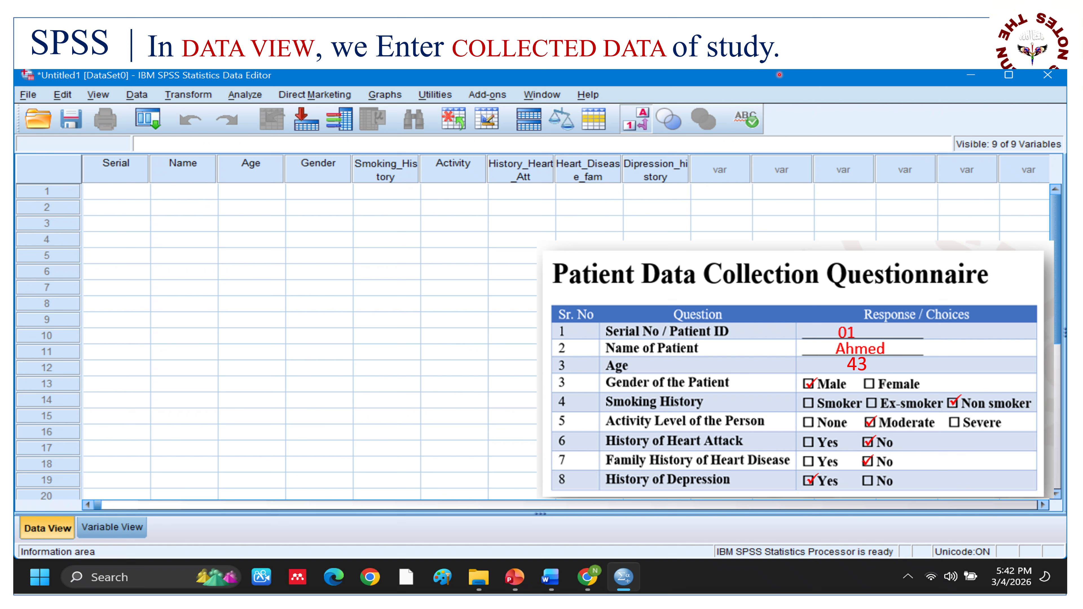
key("Right")
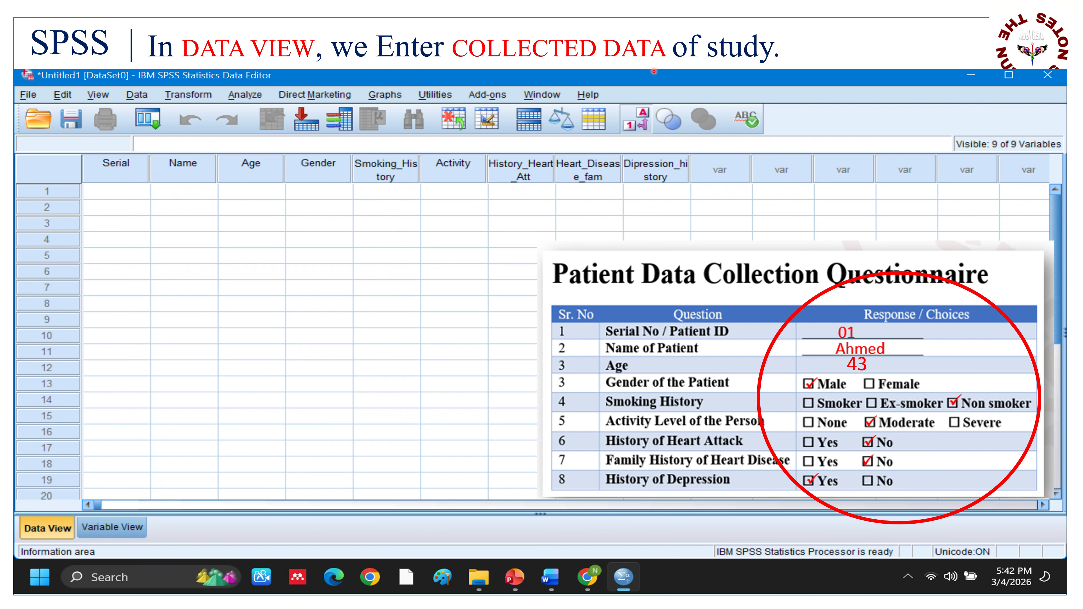
key("Right")
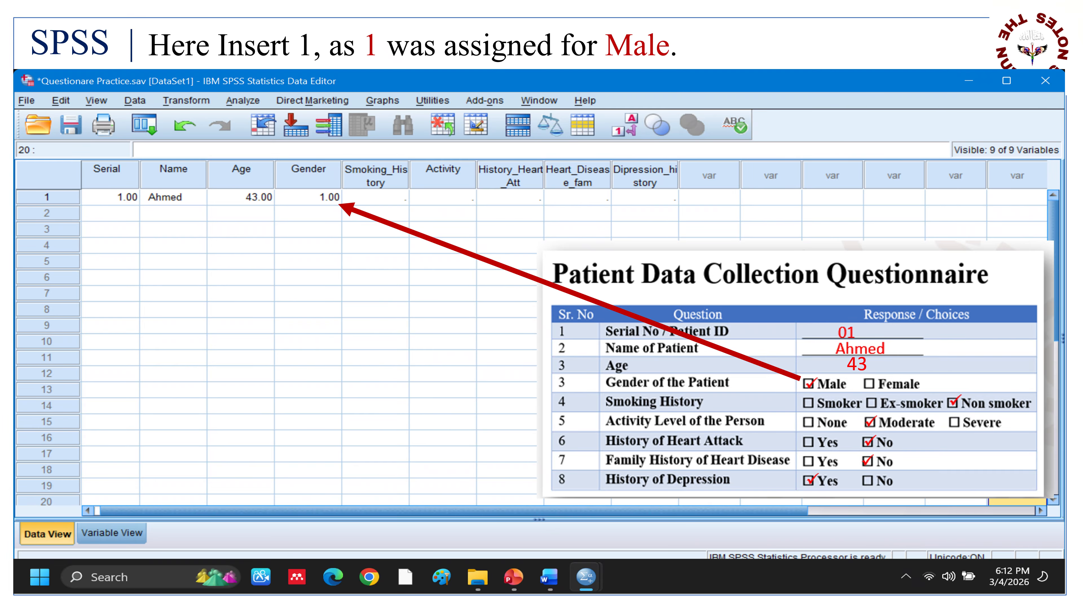
Finish row 1 with codes 3, 2, 2, 2, 1, then enter the second respondent's answers, Age 52
key("Right")
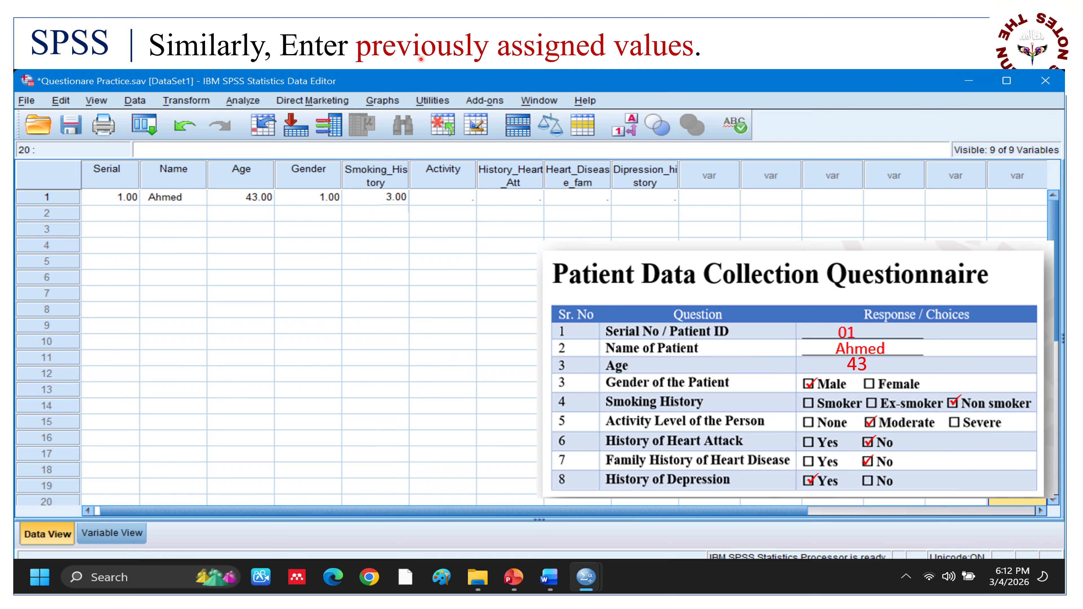
key("Right")
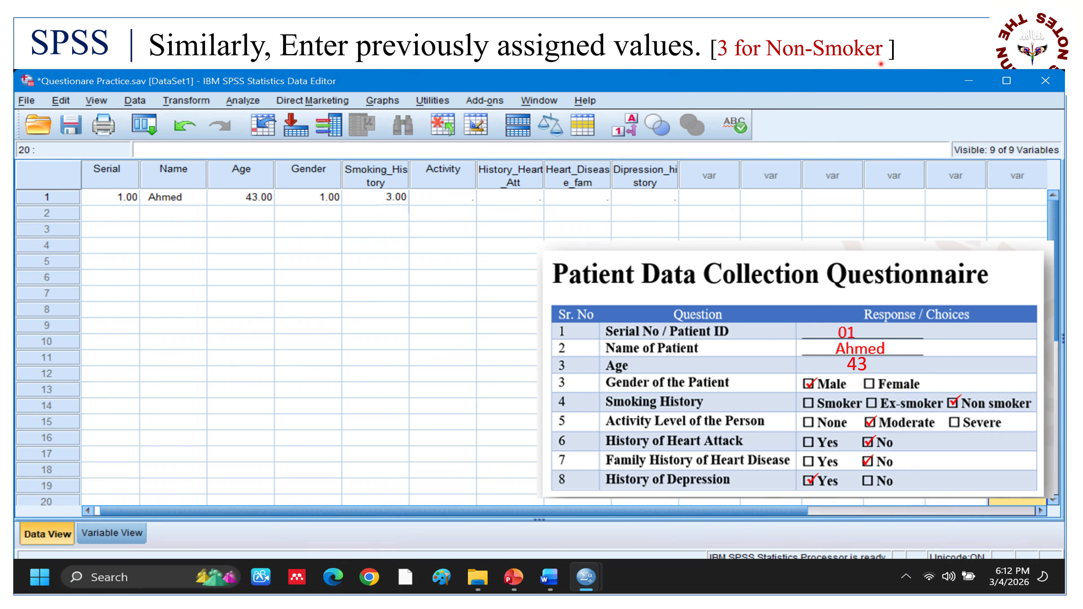
key("Right")
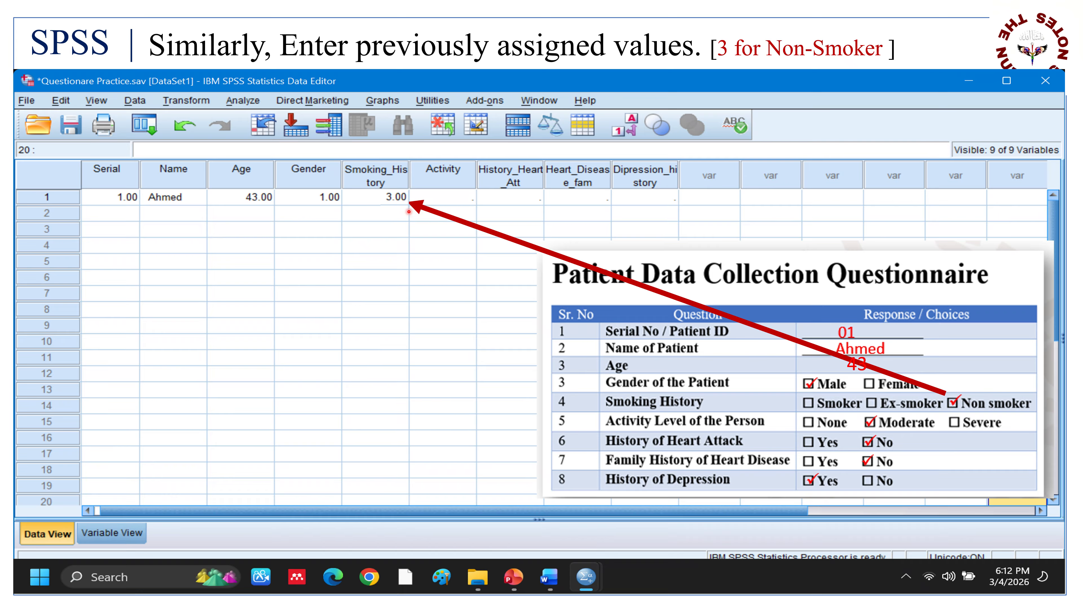
key("Right")
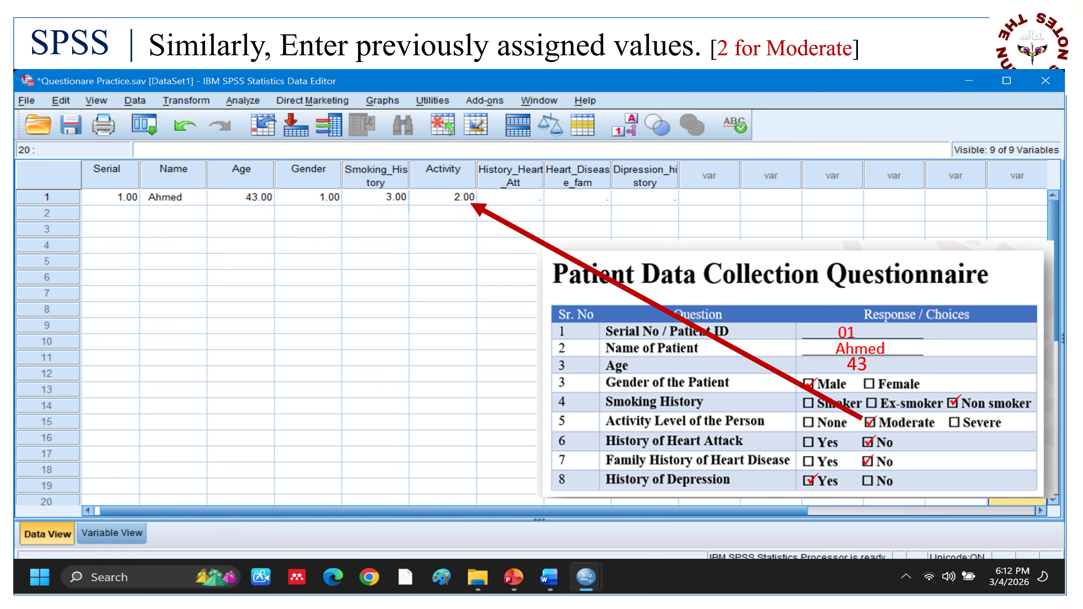
key("Right")
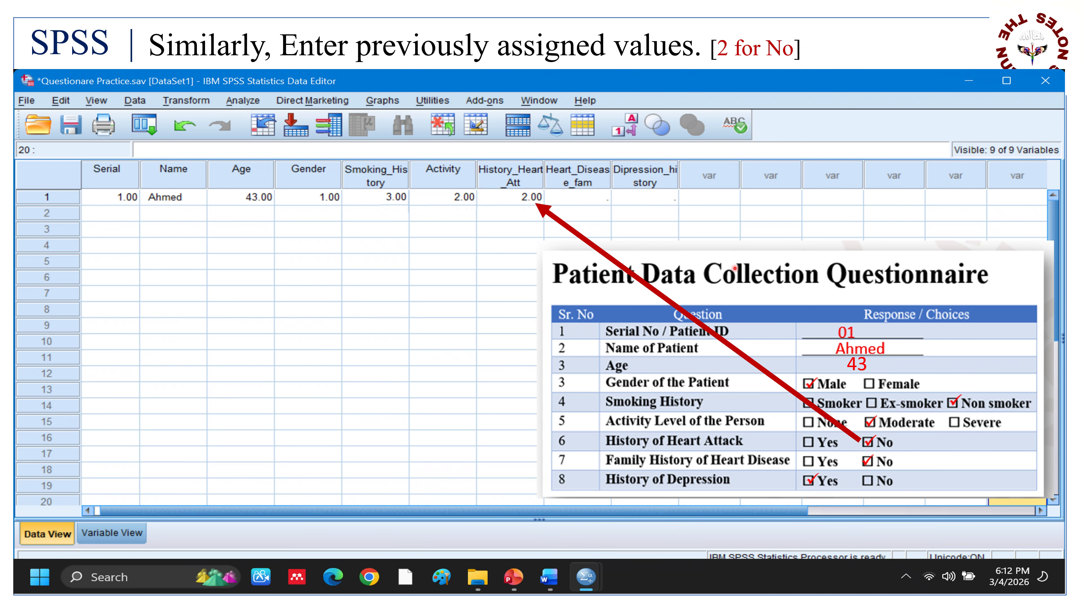
key("Right")
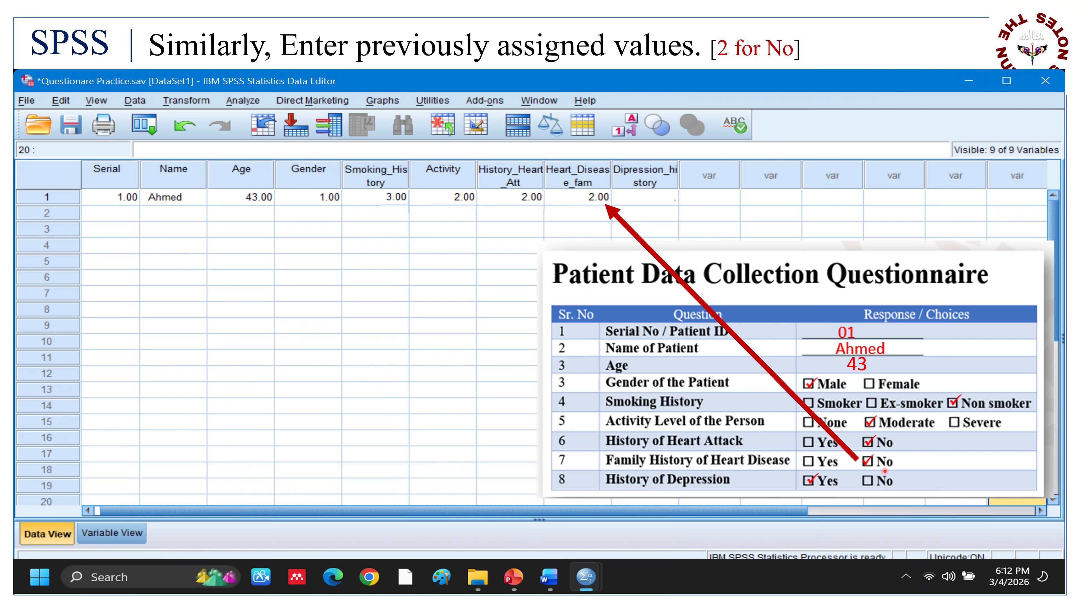
key("Right")
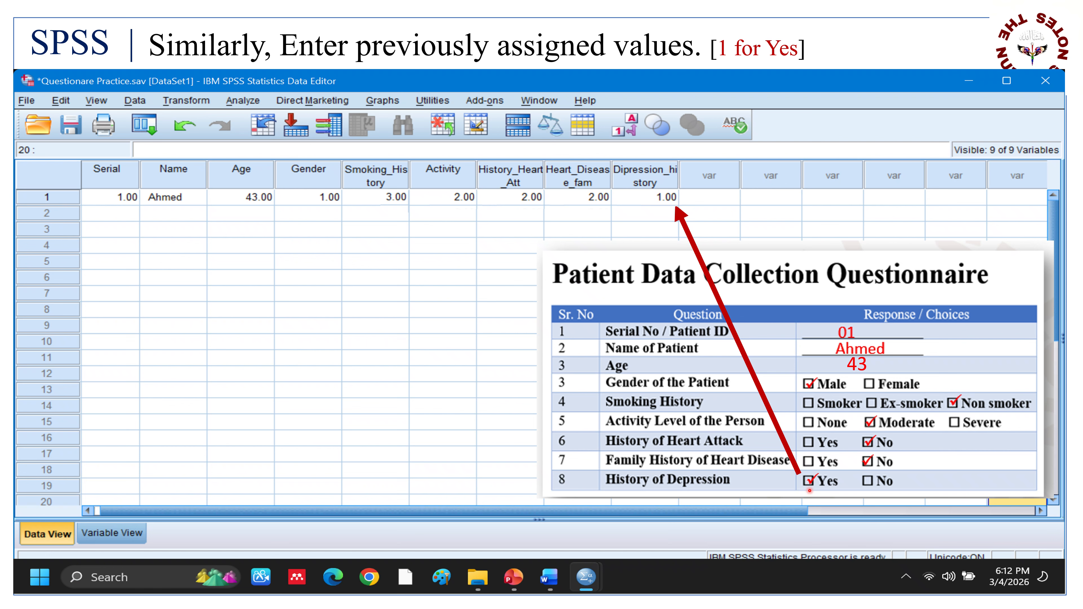
key("Right")
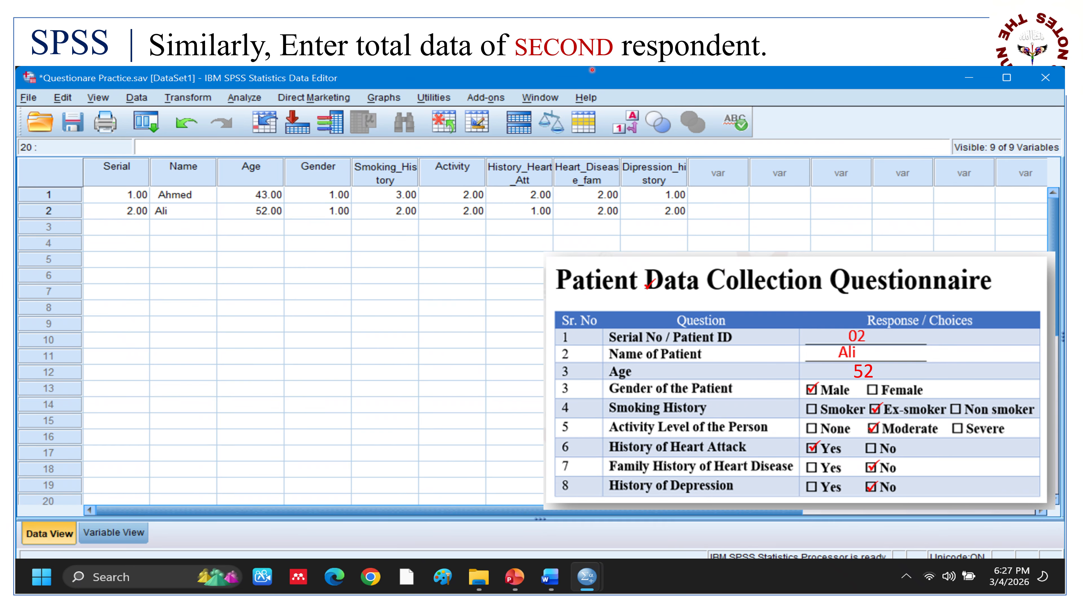
Show value labels in Data View, so codes read as male, Non Smoker, Moderate, yes/No
key("Right")
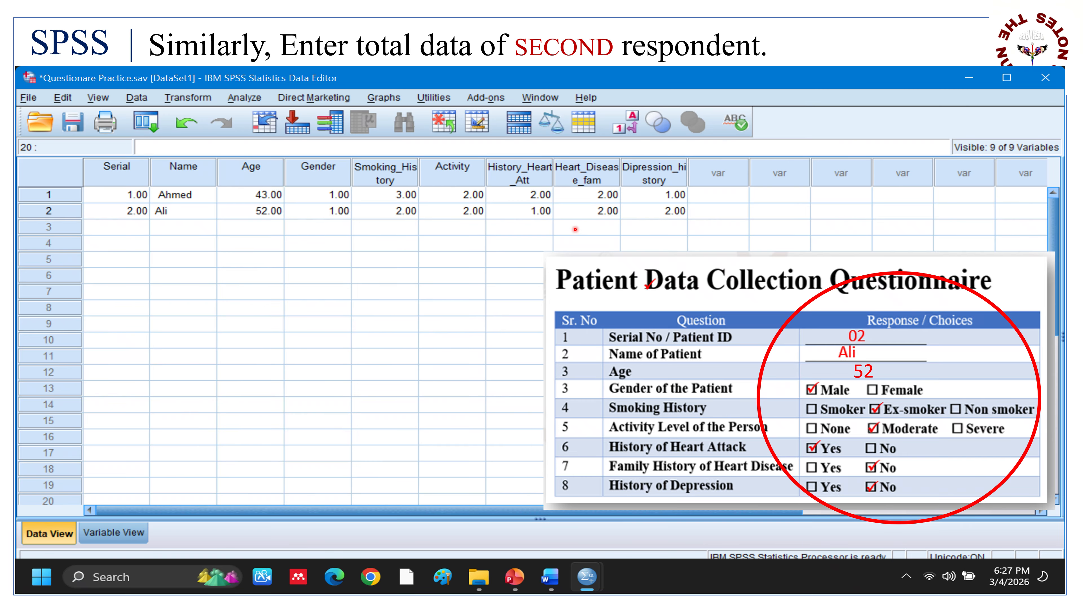
key("Right")
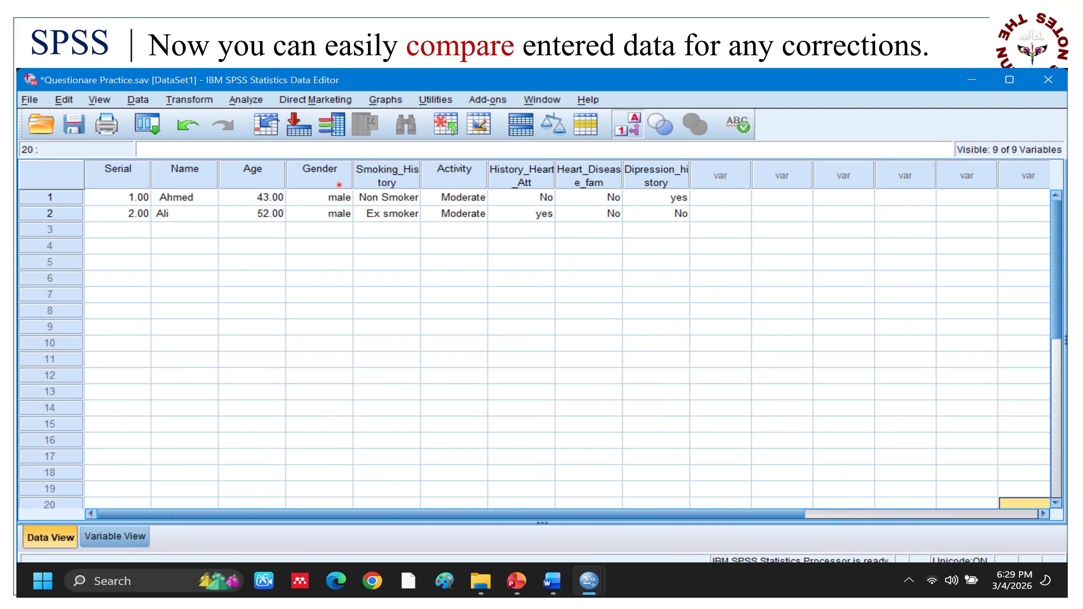
Fill in coded answers for the remaining respondents, reaching at least 20 rows in Questionare Practice Full.sav
key("Right")
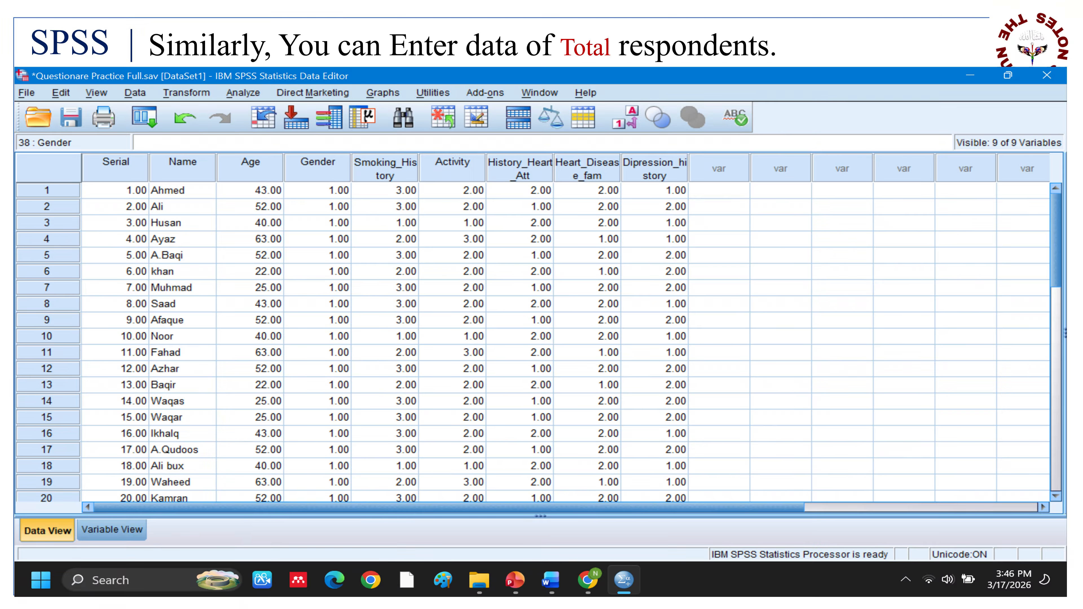
Close the data editor and advance to the closing credits screen
key("Right")
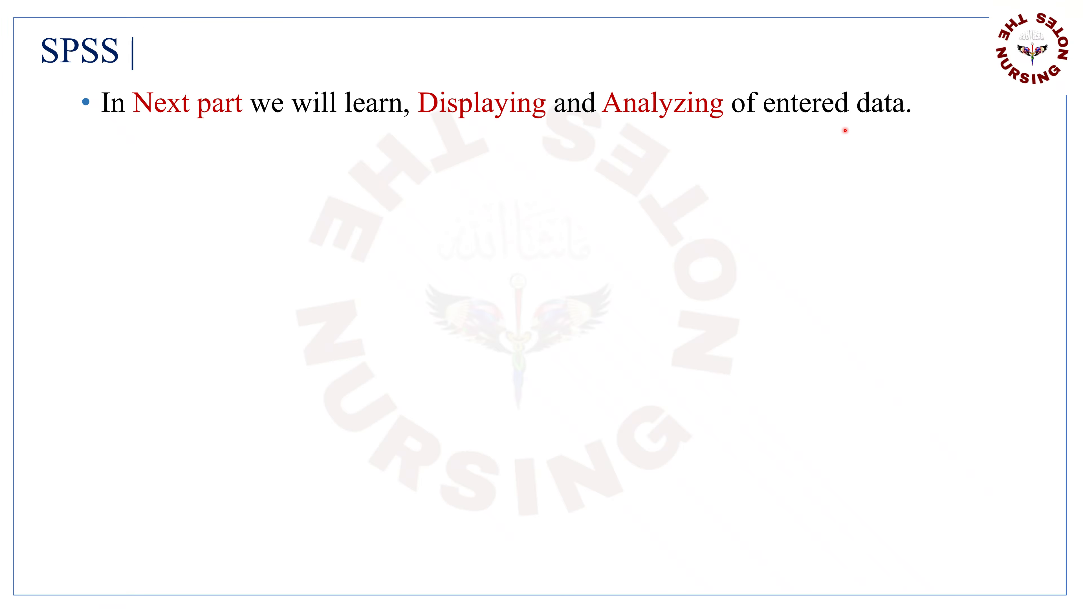
key("Right")
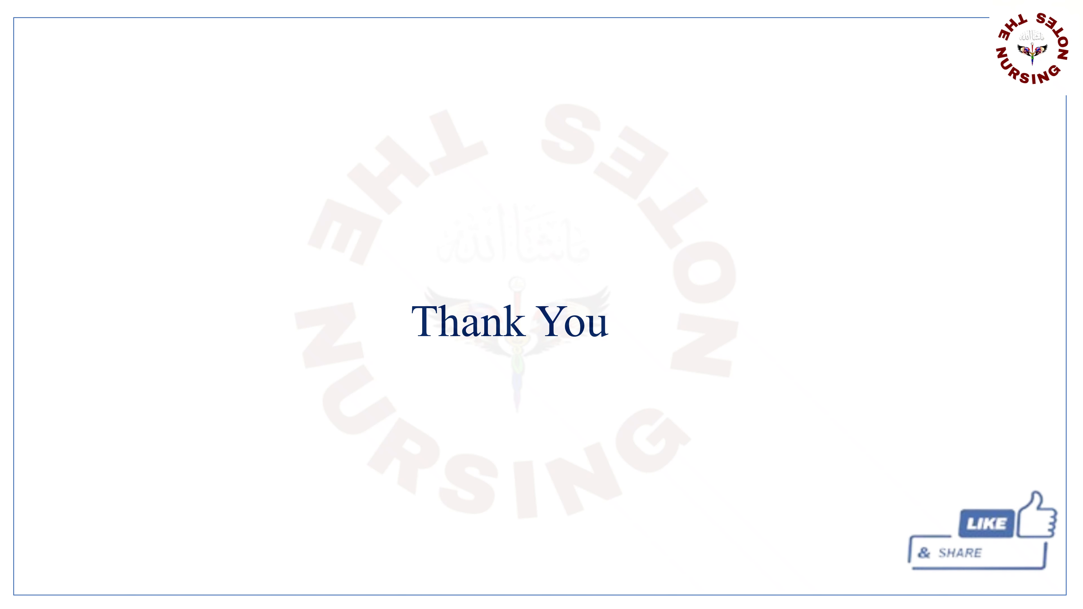
key("Right")
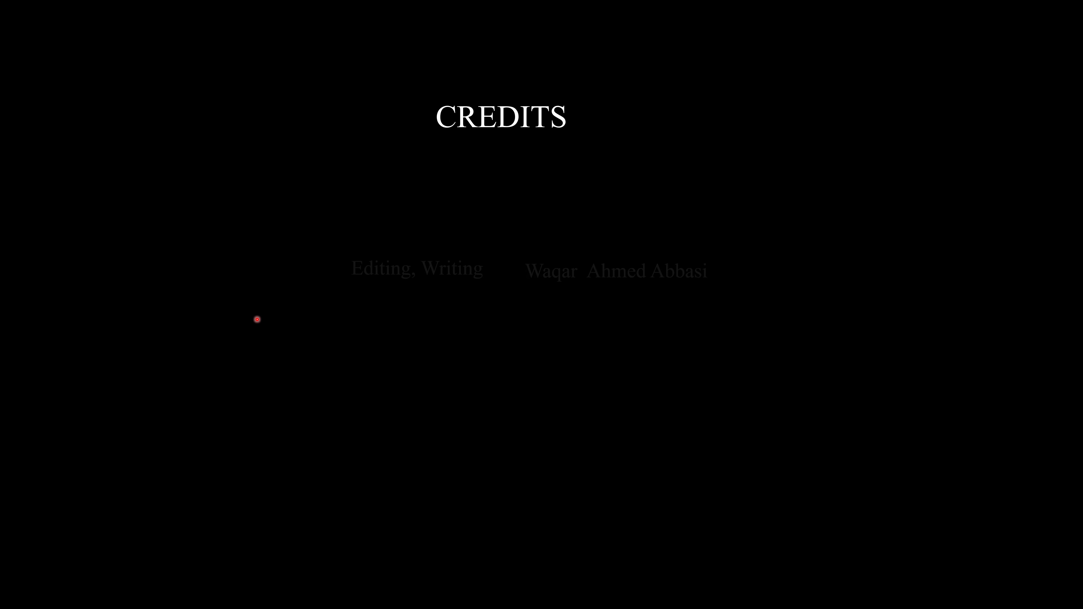